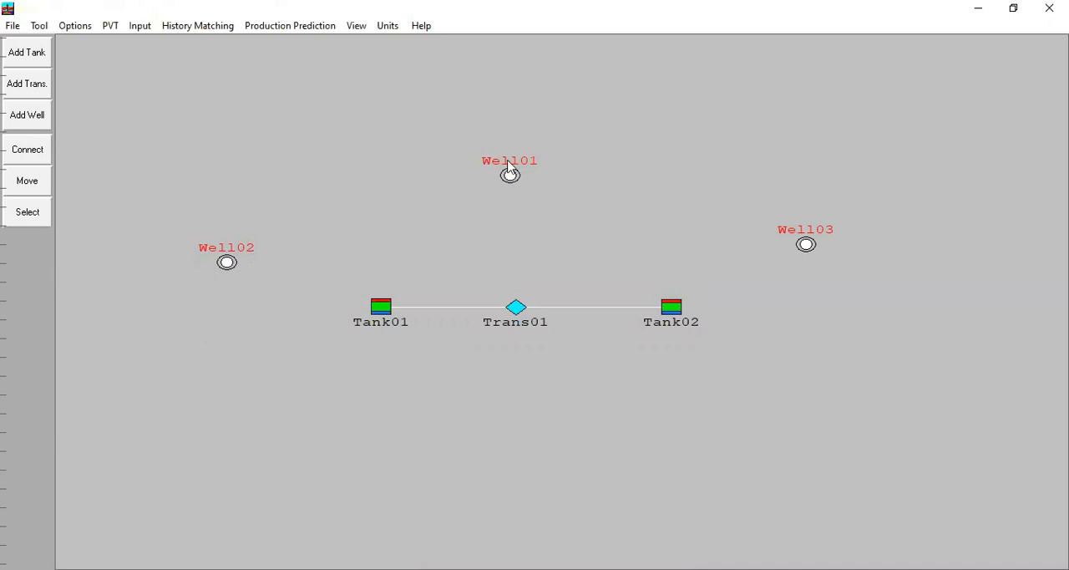
Step: Review the empty production constraints table for Tank02 in the tank prediction data, then close it
double_click(509, 173)
left_click(212, 104)
left_click(309, 30)
left_click(314, 74)
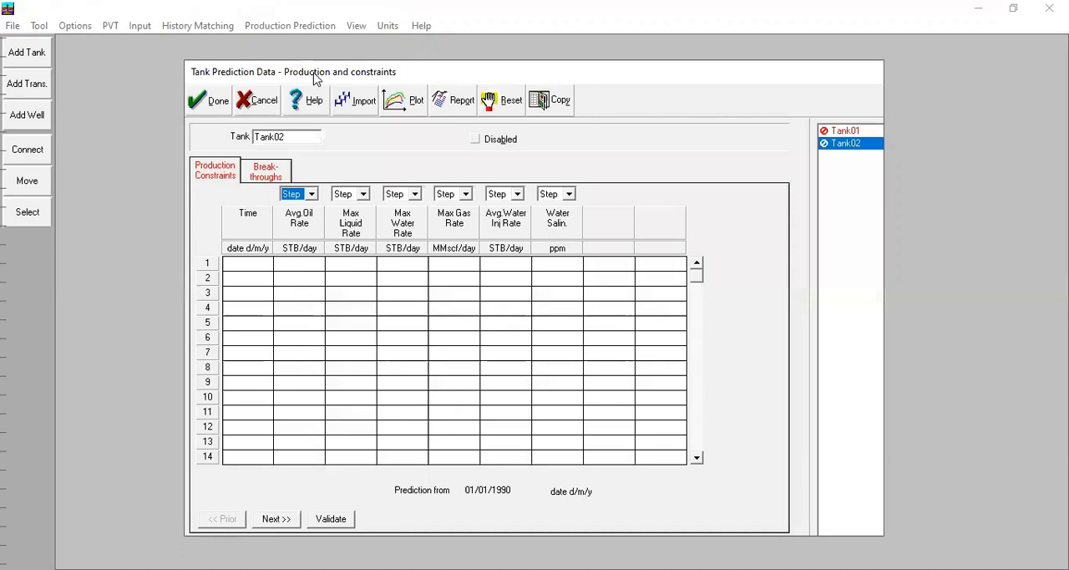
left_click(323, 330)
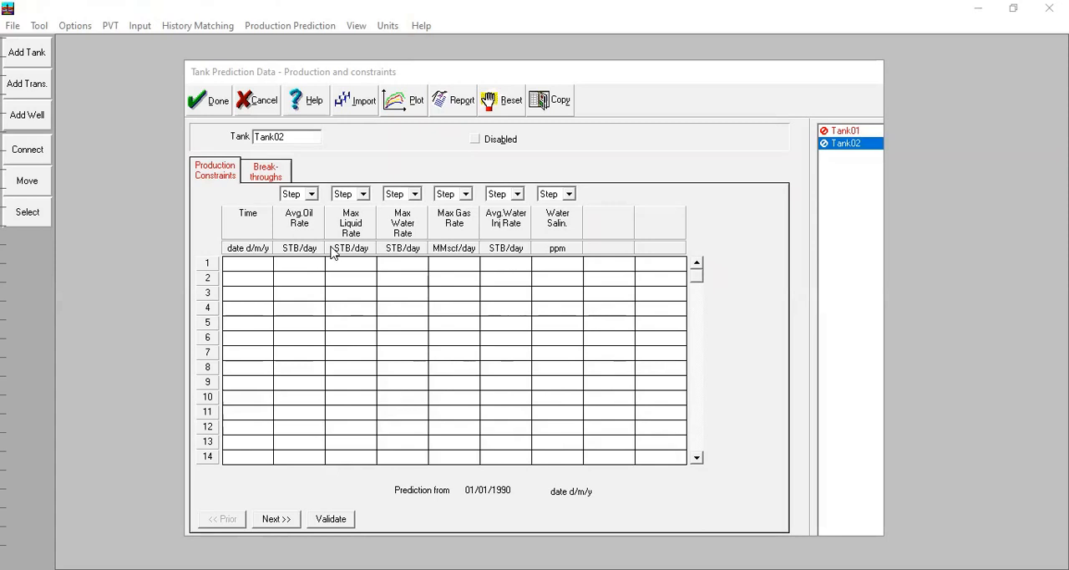
left_click(201, 112)
Step: Set the prediction calculation to Production Profile Using Well Models and accept the setup
left_click(290, 26)
left_click(304, 42)
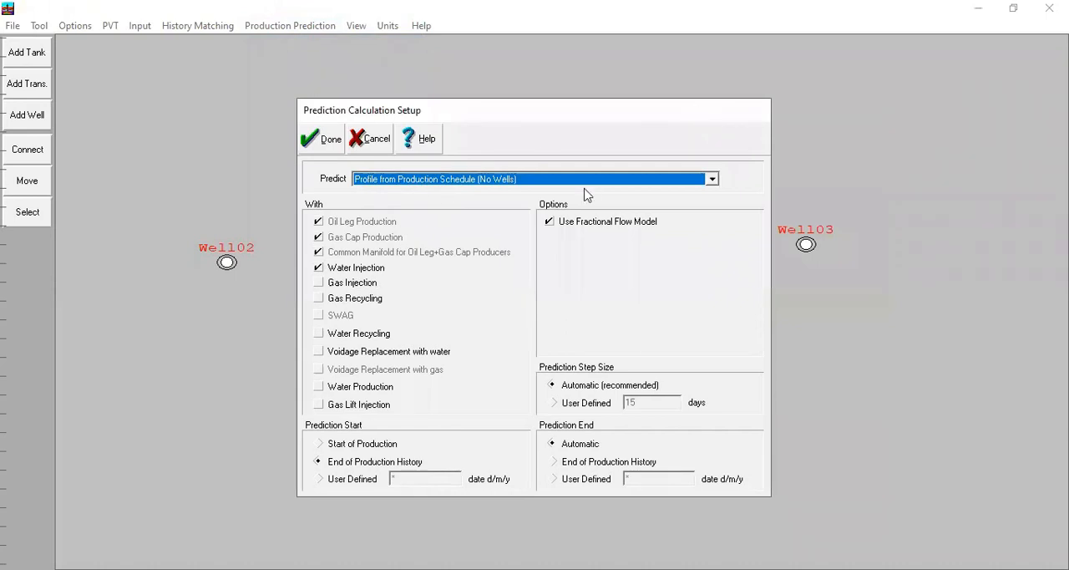
left_click(451, 179)
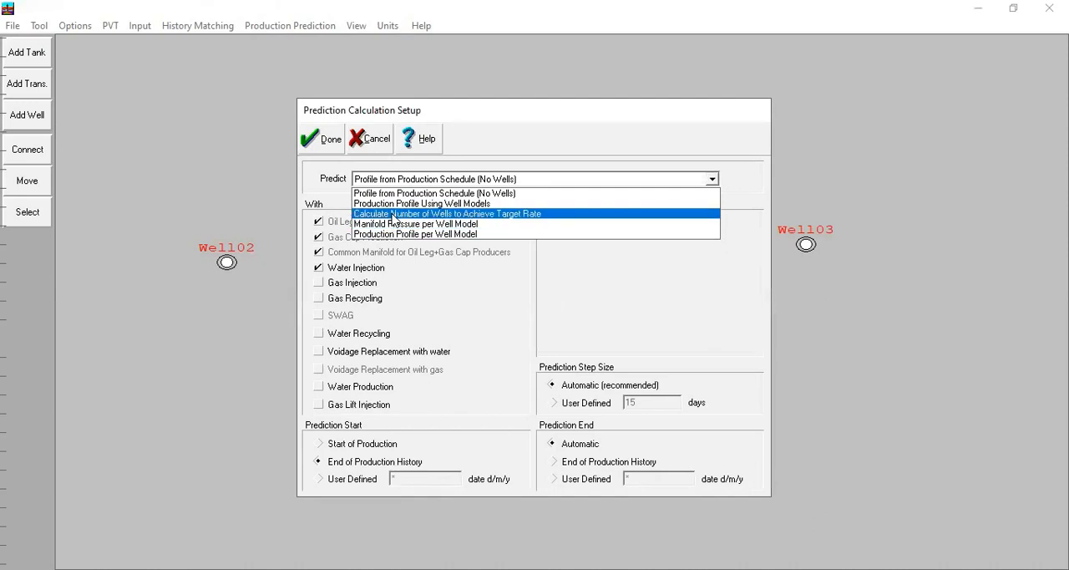
left_click(410, 204)
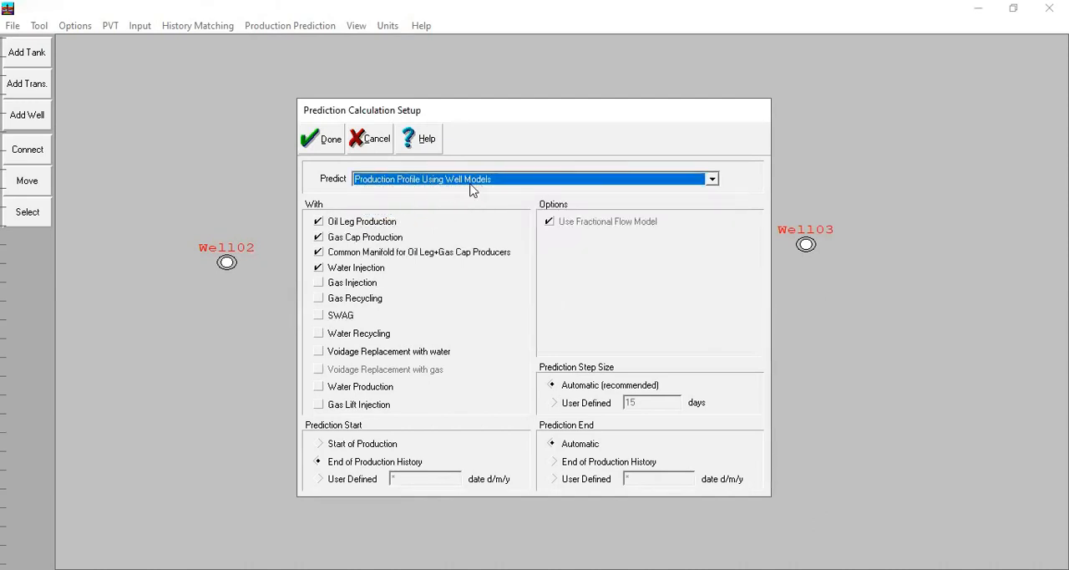
left_click(328, 137)
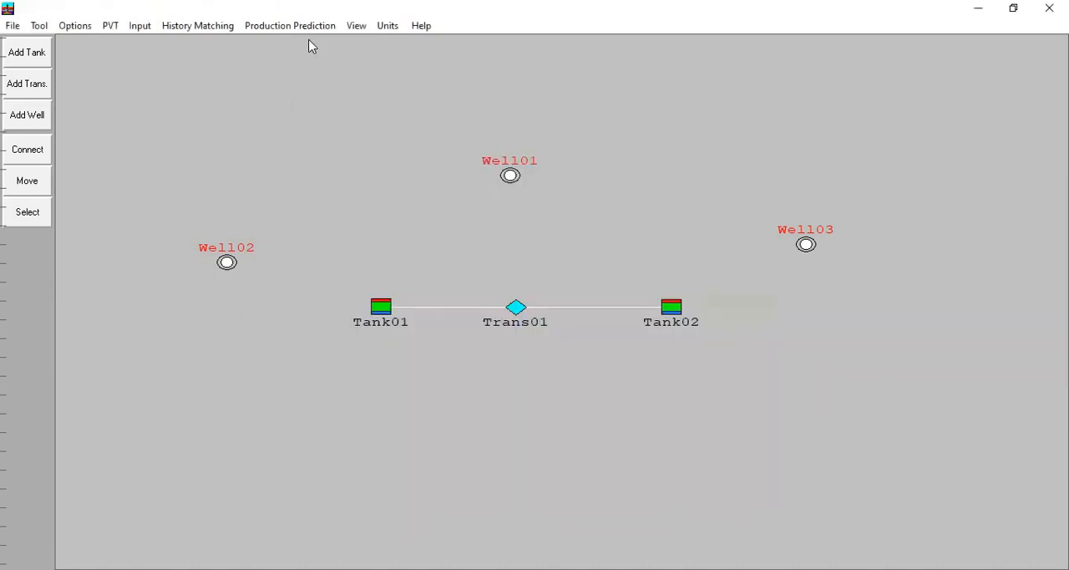
Step: Rename Well01 as Oil Producer in the well type definition
left_click(306, 29)
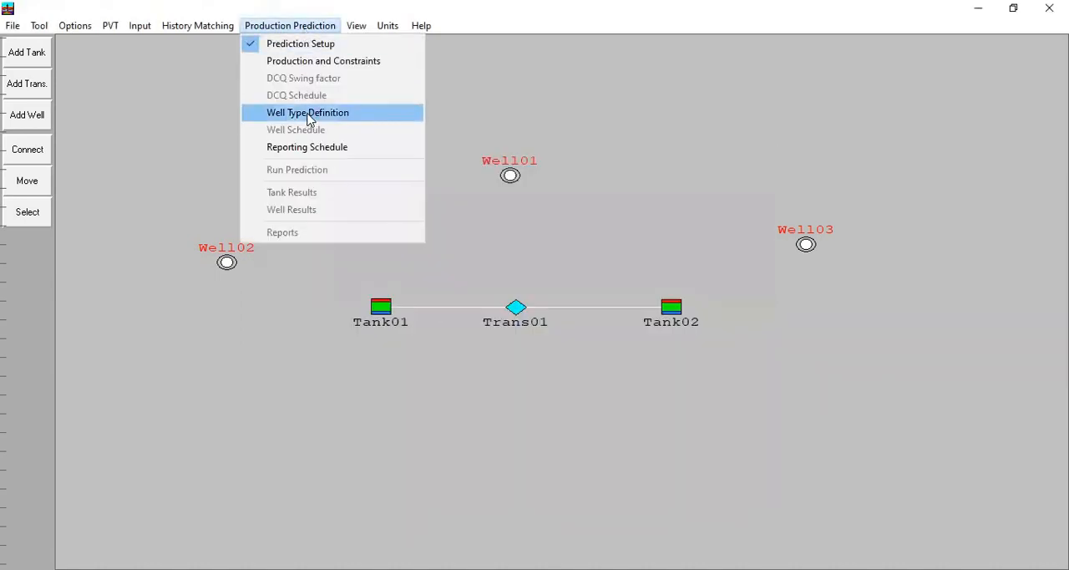
left_click(334, 115)
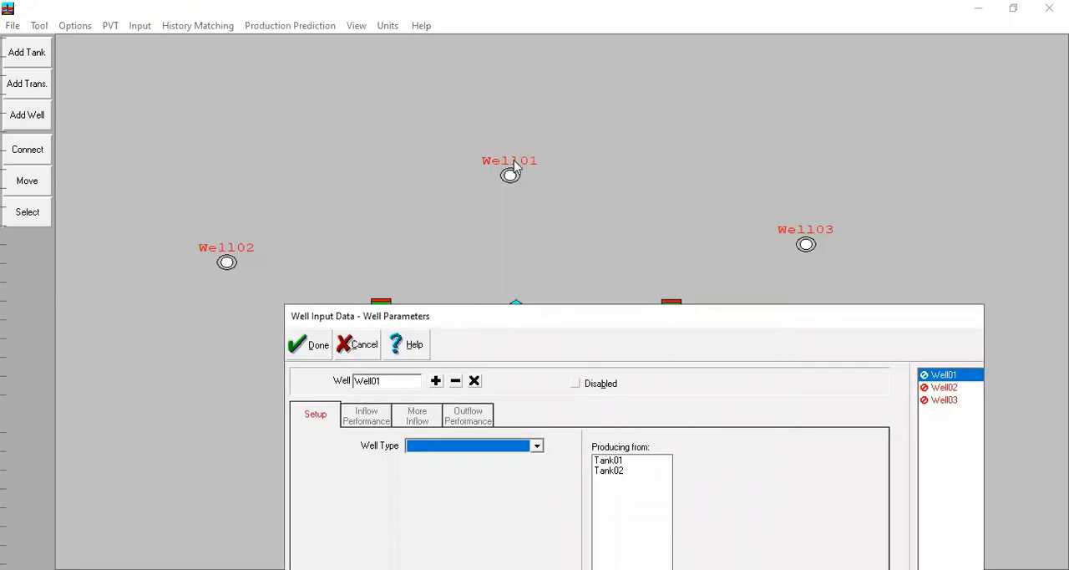
left_click_drag(406, 382, 326, 377)
type("Oil Producer")
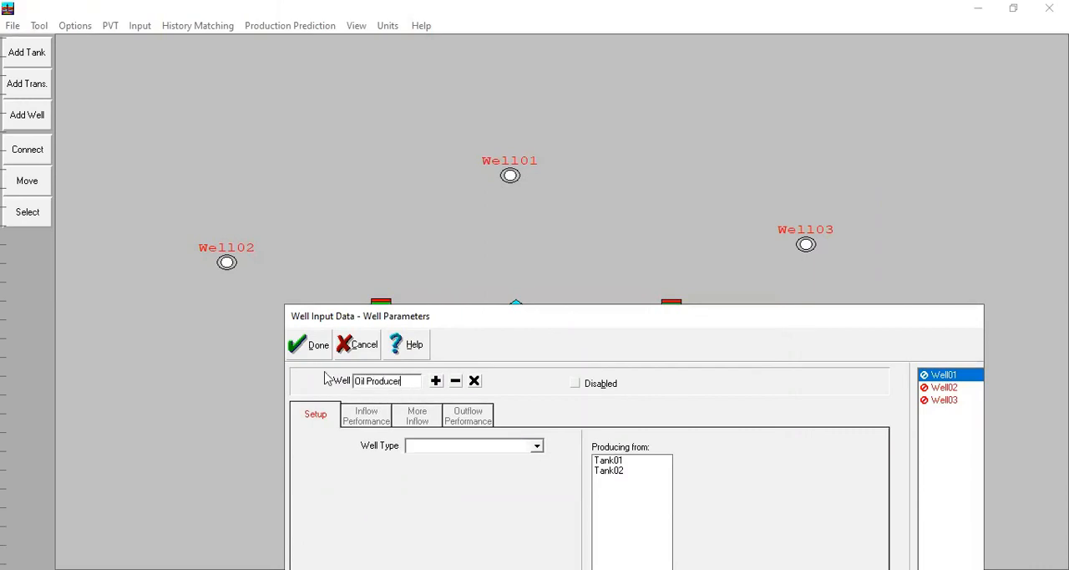
key("Return")
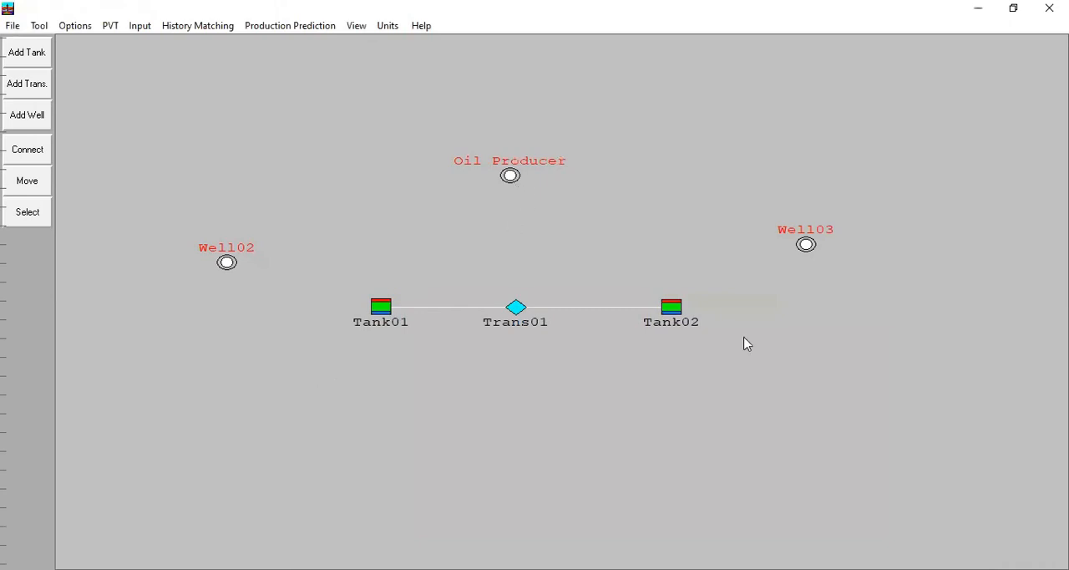
left_click(735, 408)
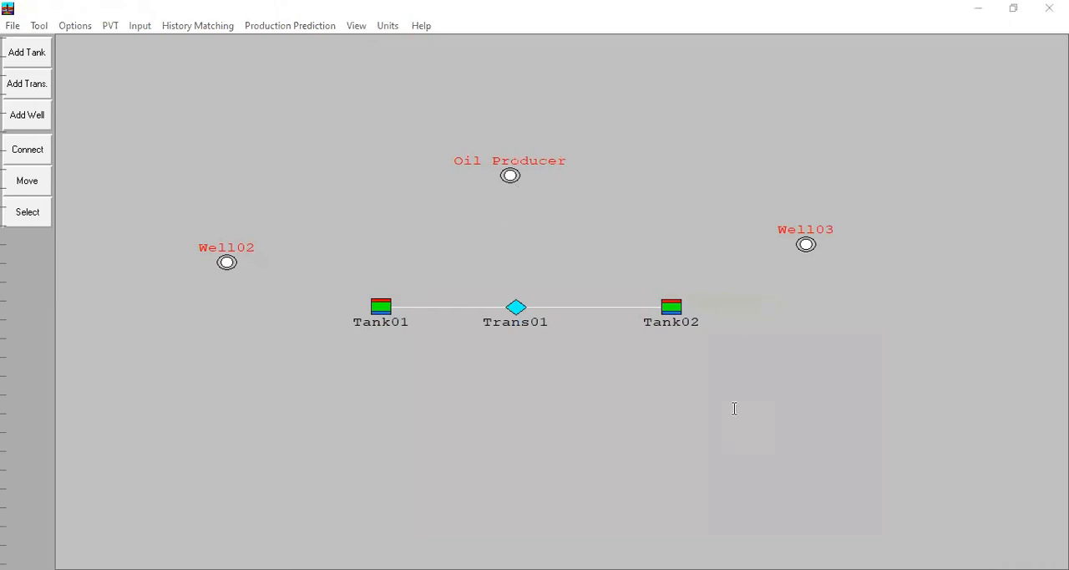
left_click(307, 40)
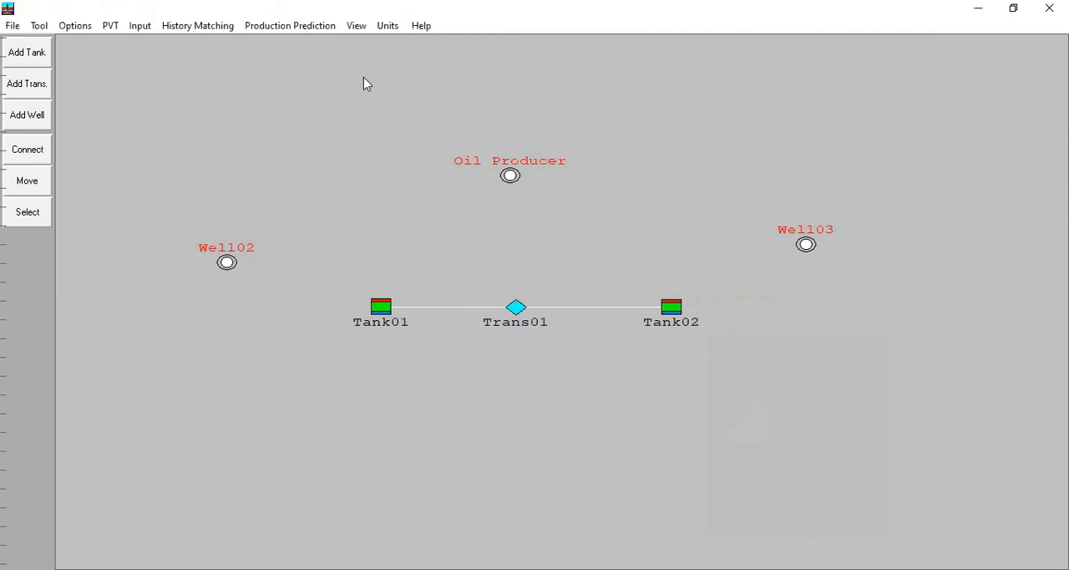
Step: Set the well type of the Oil Producer well to Oil Producer, producing from Tank01 and Tank02
double_click(509, 177)
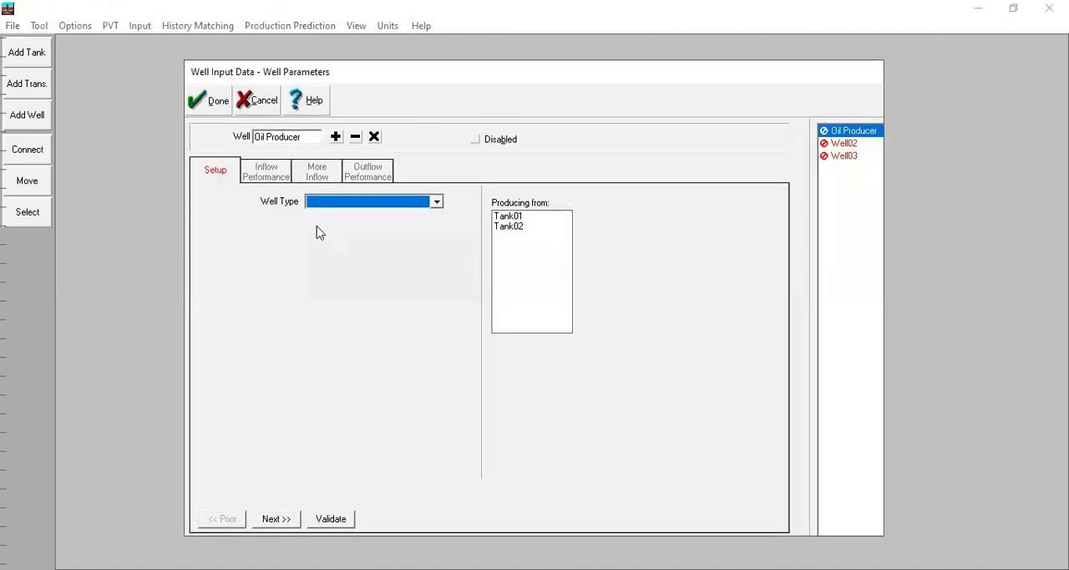
left_click(334, 203)
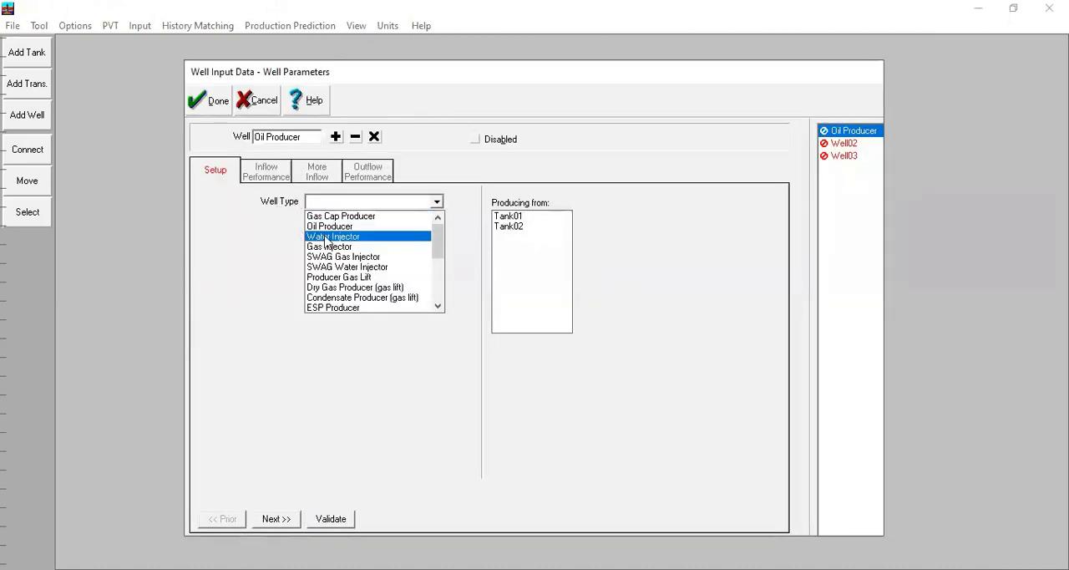
left_click(332, 227)
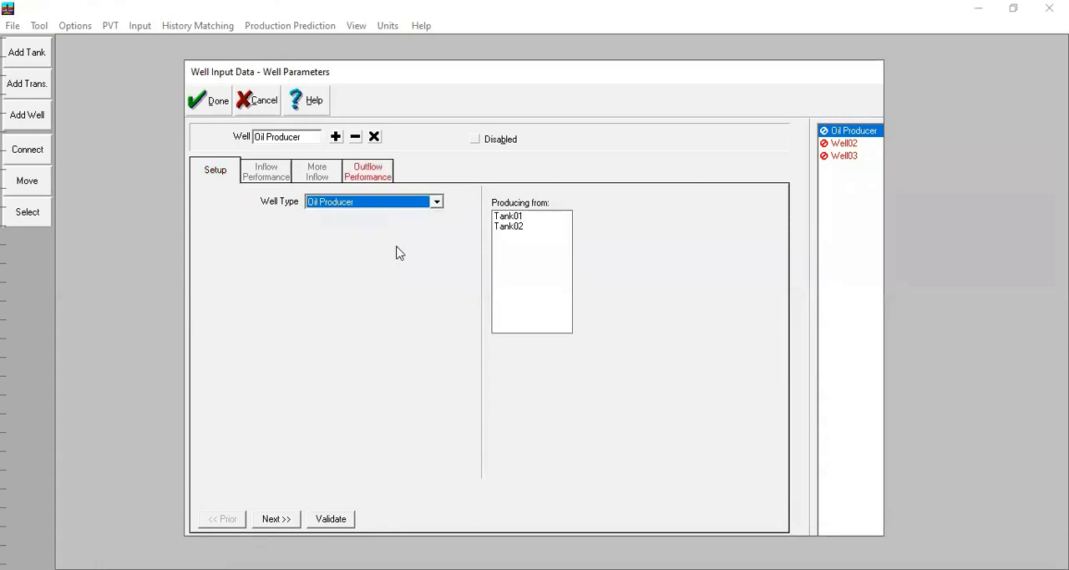
left_click(512, 219)
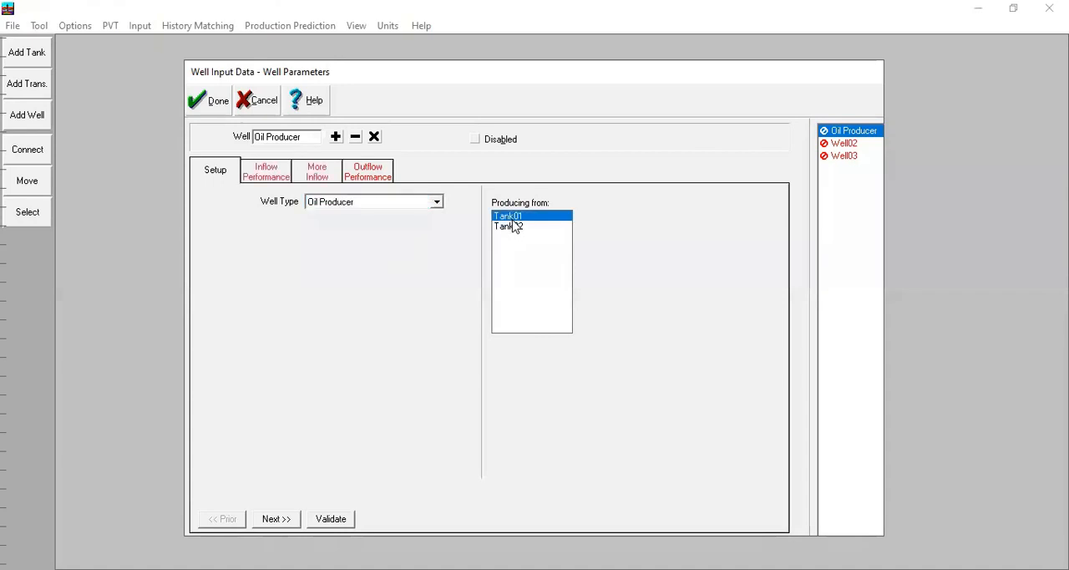
left_click(511, 226)
Step: Set the Oil Producer's inflow productivity index to 9 STB/day/psi for the Tank02 layer and 8 STB/day/psi for Tank01
left_click(275, 174)
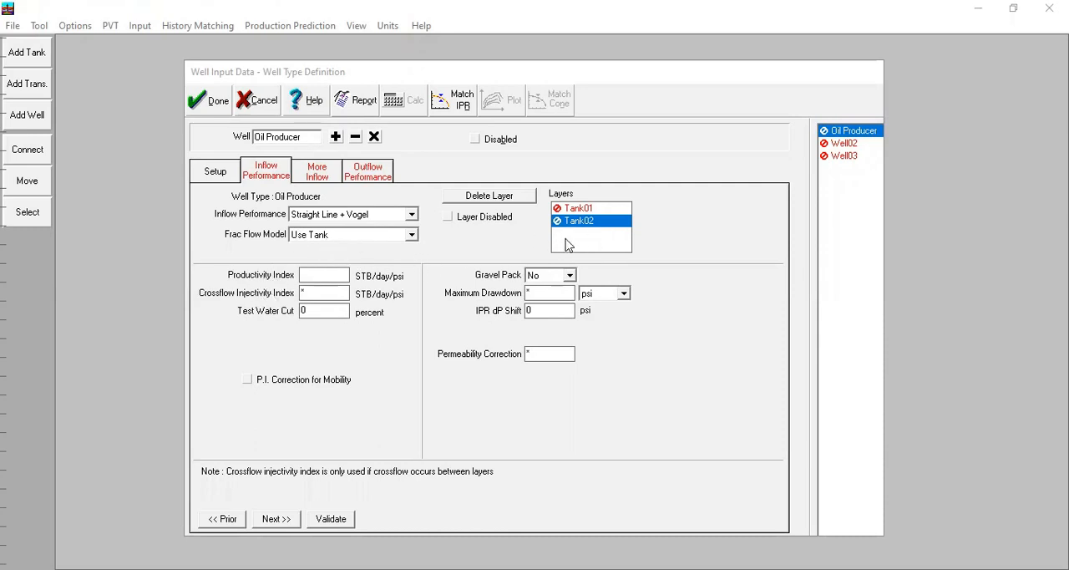
left_click(326, 277)
type("9")
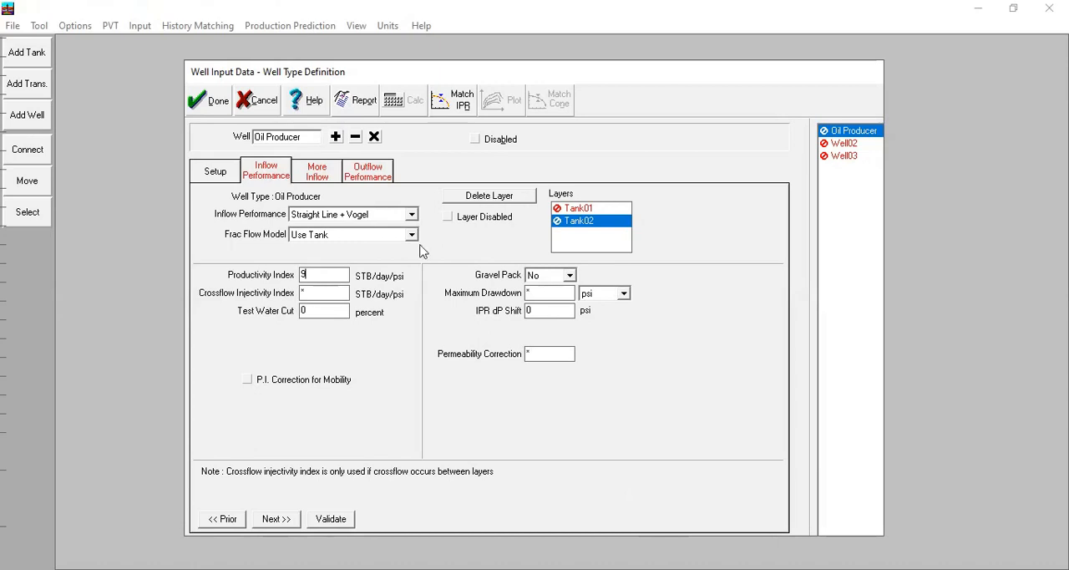
key("alt+Tab")
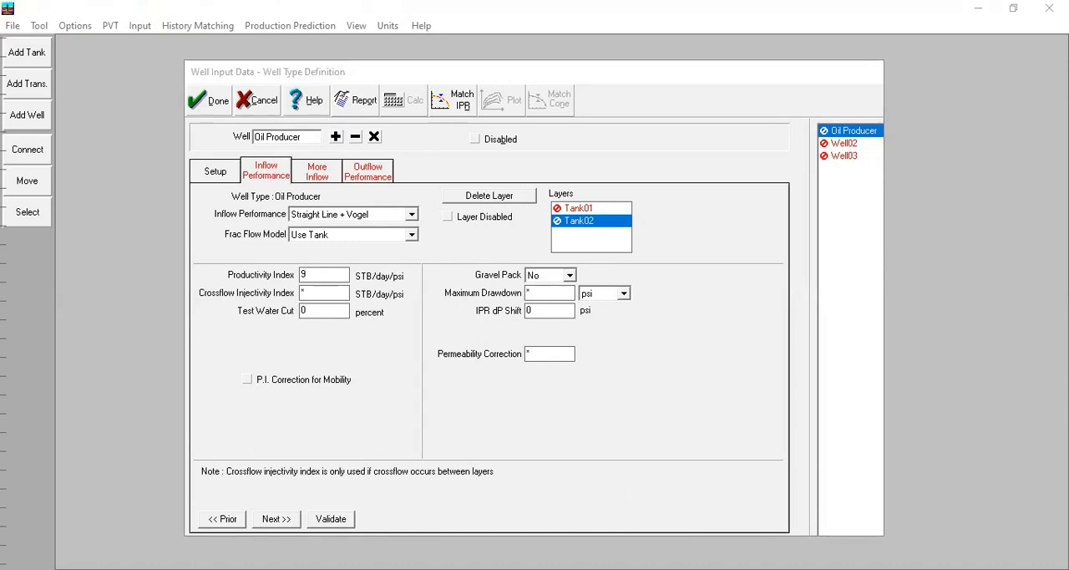
key("alt+Tab")
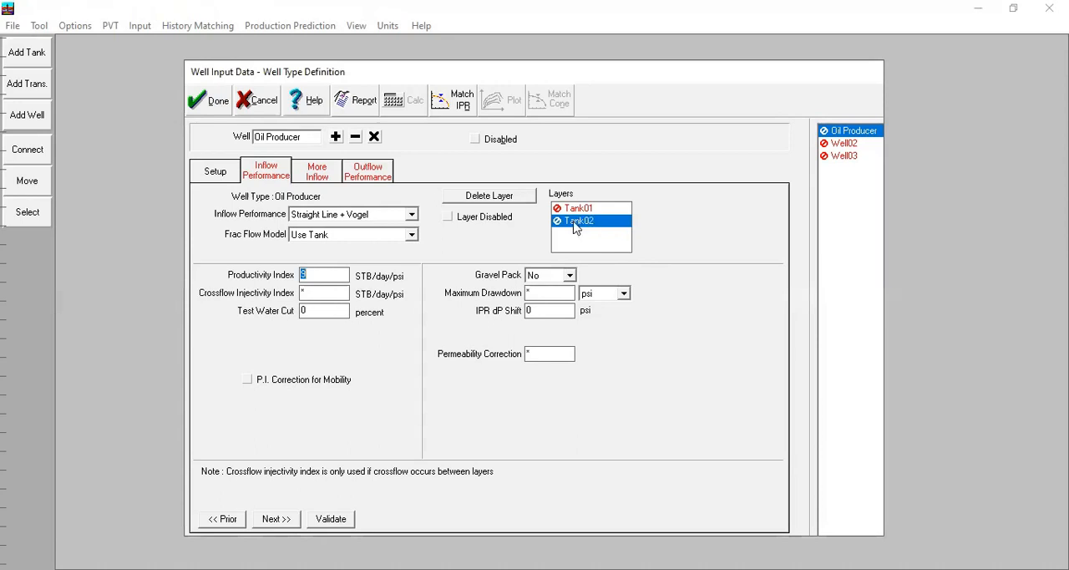
left_click(590, 208)
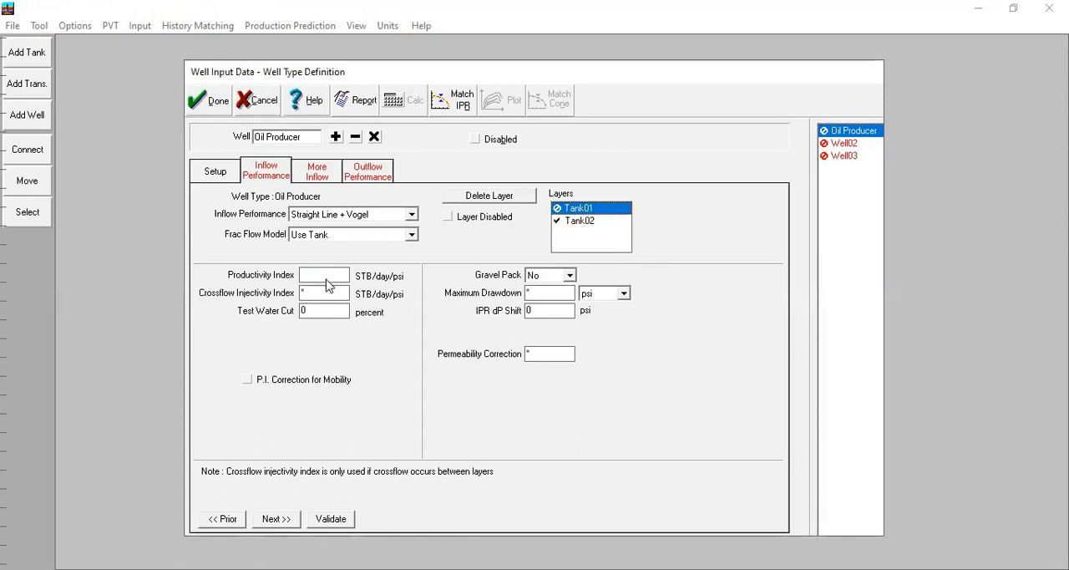
type("8")
left_click(342, 295)
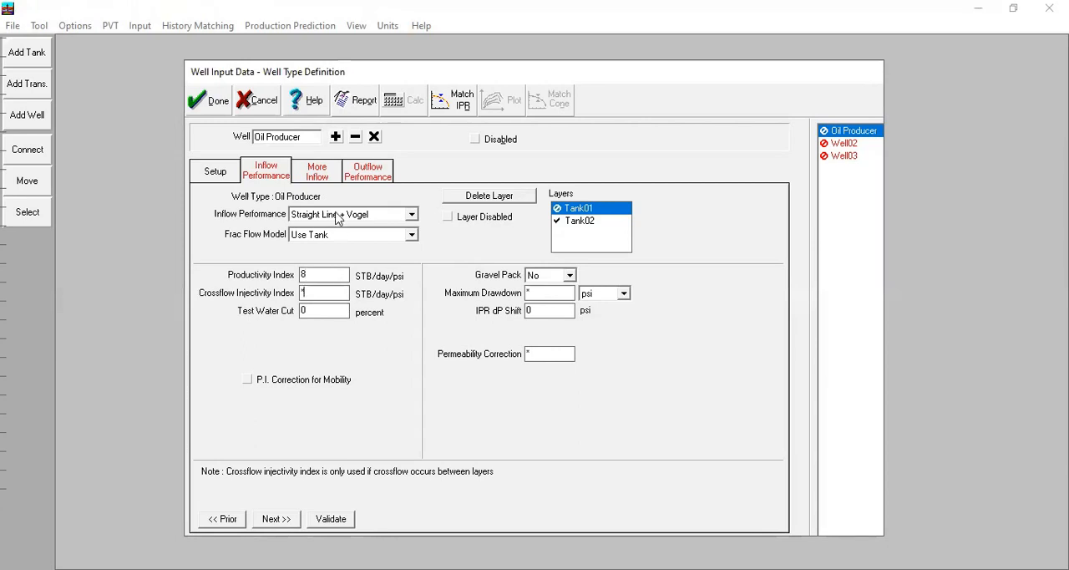
Step: Set a water cut abandonment constraint of 98 percent for the Oil Producer's Tank01 layer
left_click(327, 181)
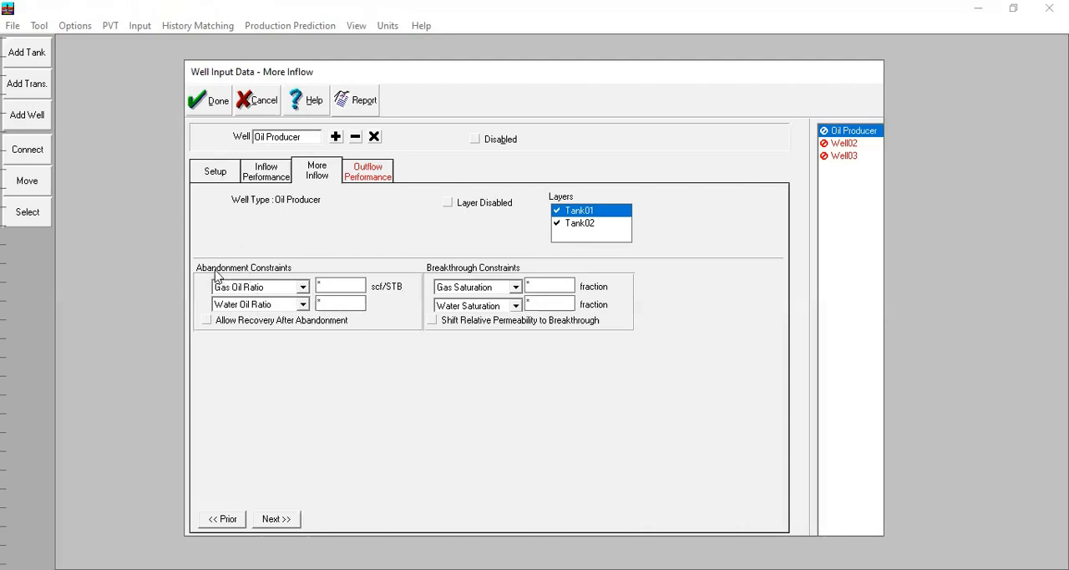
left_click(261, 305)
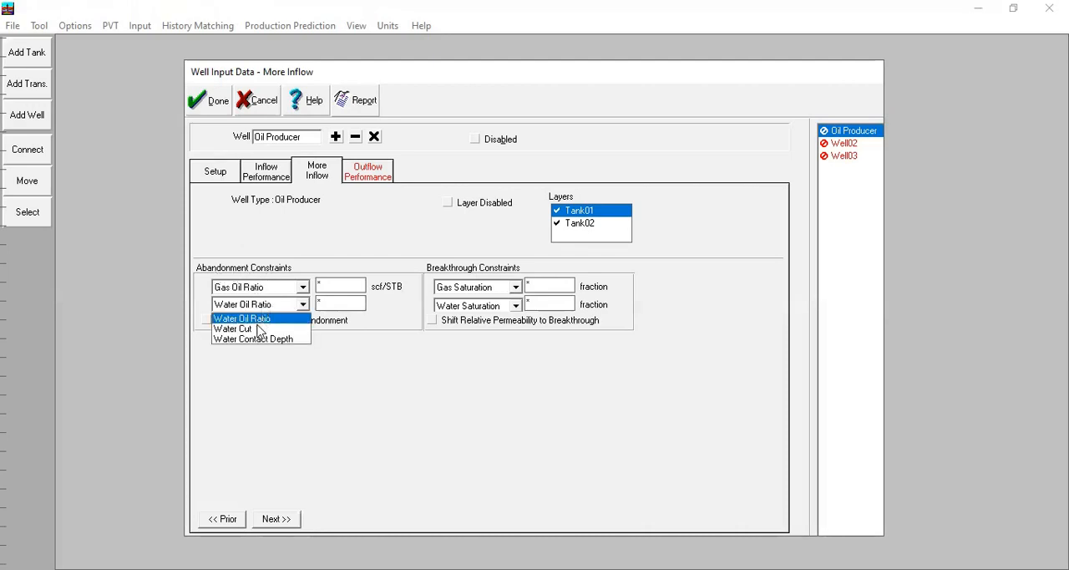
left_click(257, 330)
left_click(341, 306)
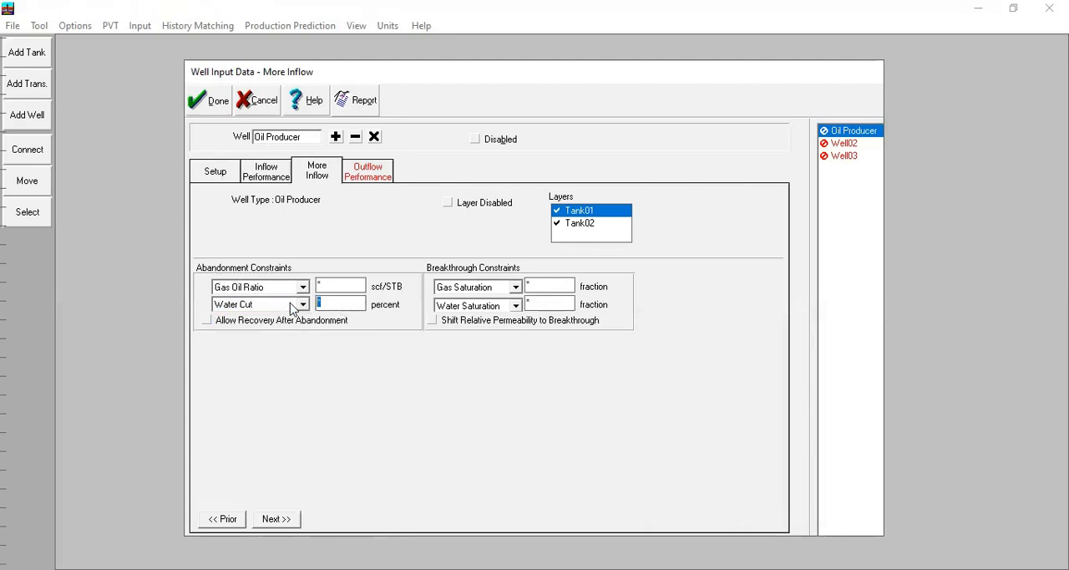
type("98")
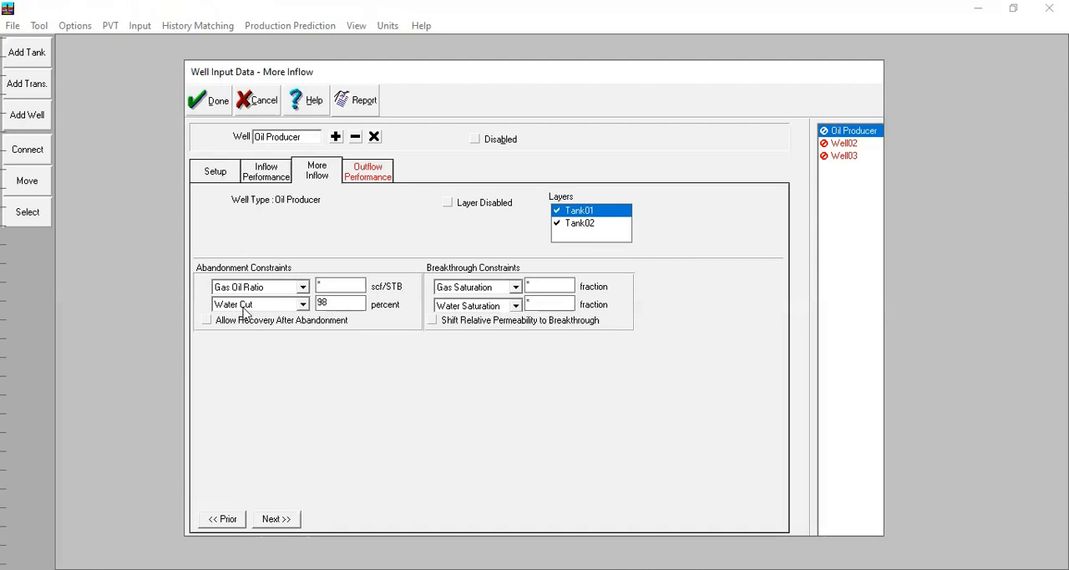
left_click(342, 304)
Step: Plot the Oil Producer's inflow performance curves full screen and examine the total, Tank01 and Tank02 curves with the legend moved aside
left_click(276, 172)
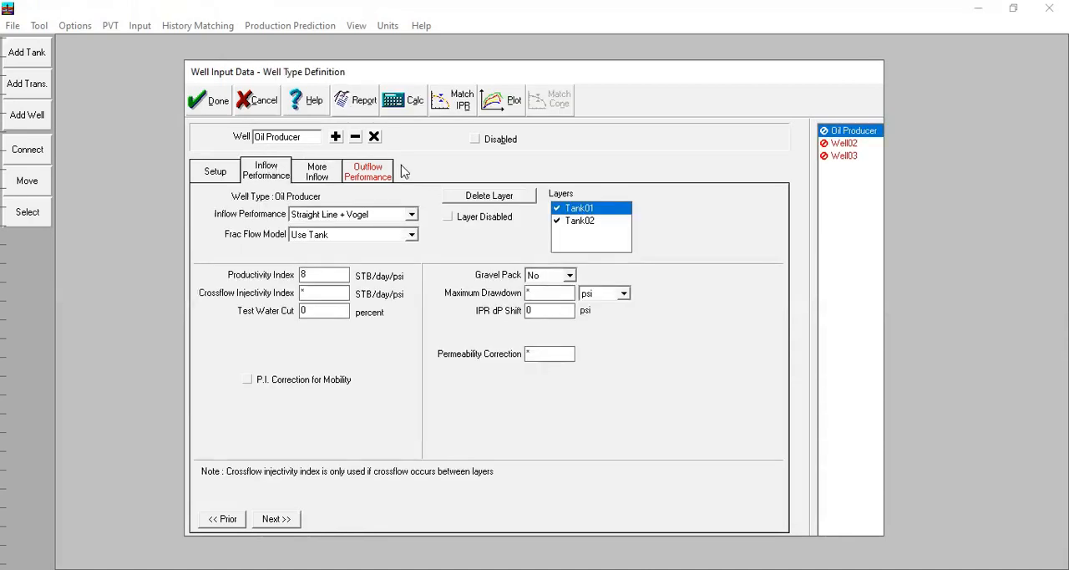
left_click(510, 101)
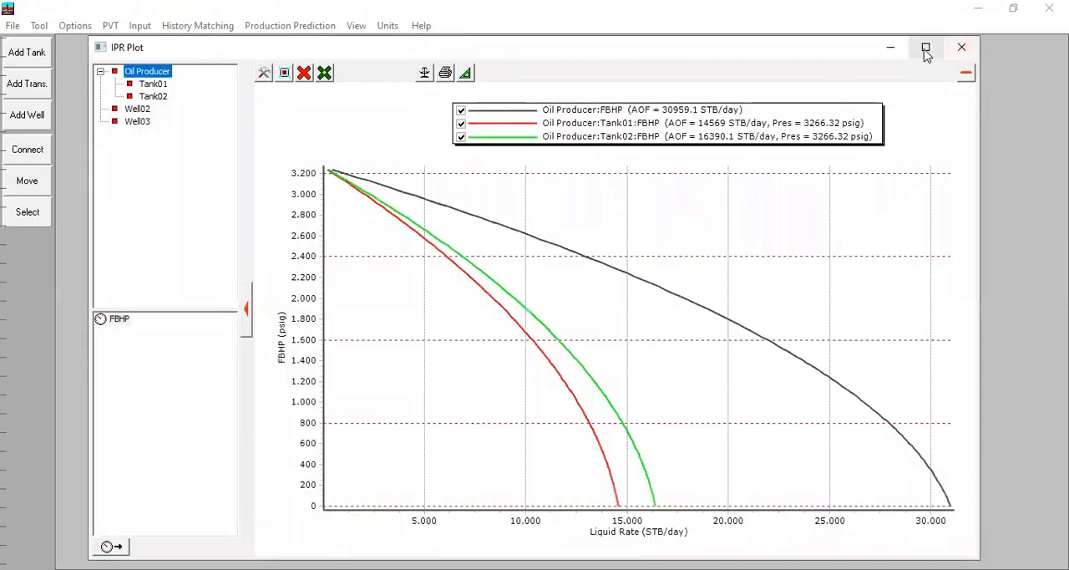
left_click(926, 48)
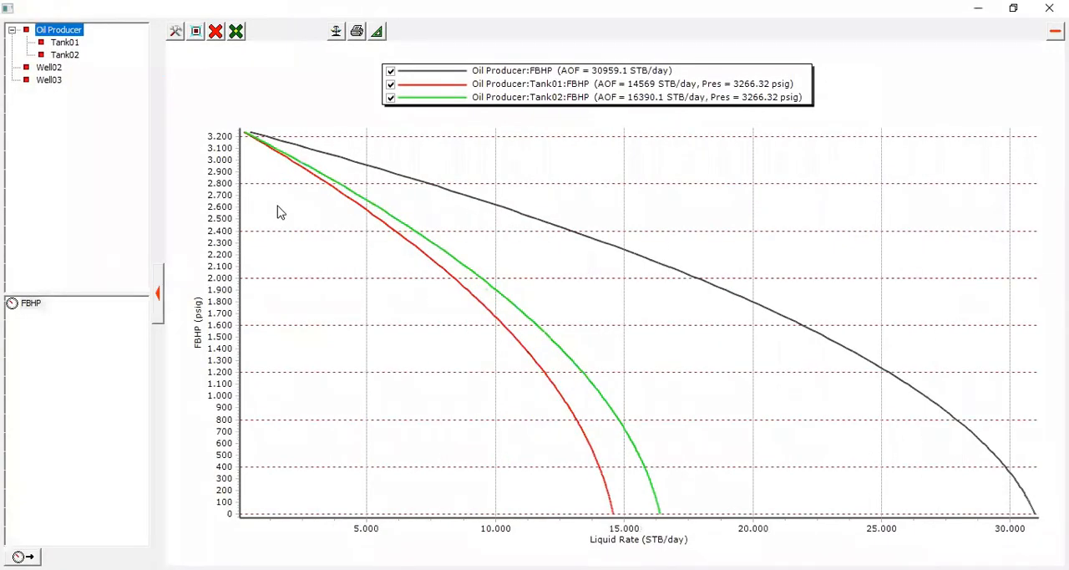
left_click_drag(536, 100, 624, 101)
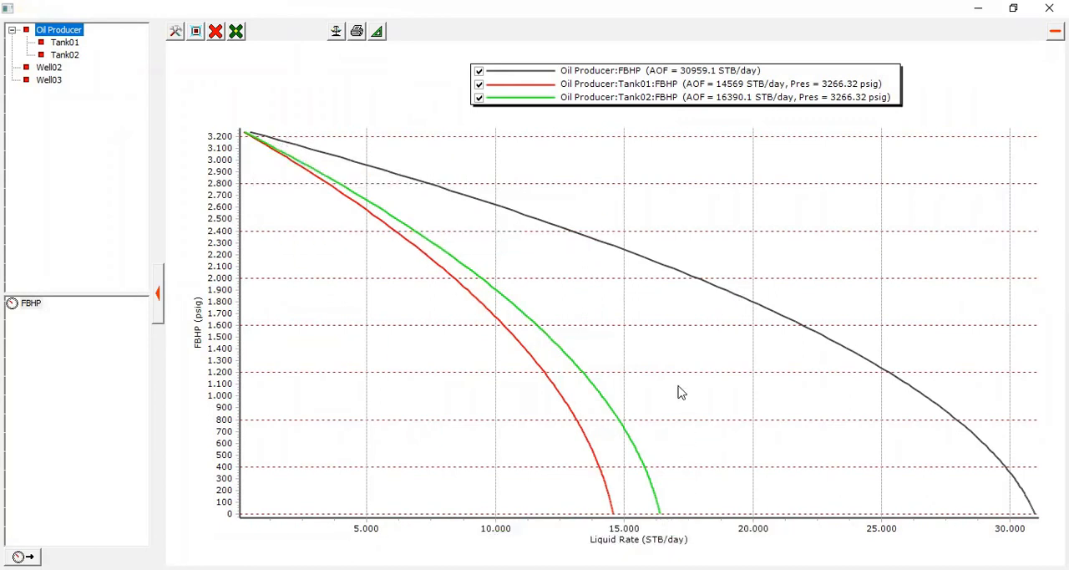
Step: Load the Oil Producer's tubing performance curve data, check the curves' plot for GOR and accept the data
mouse_move(272, 157)
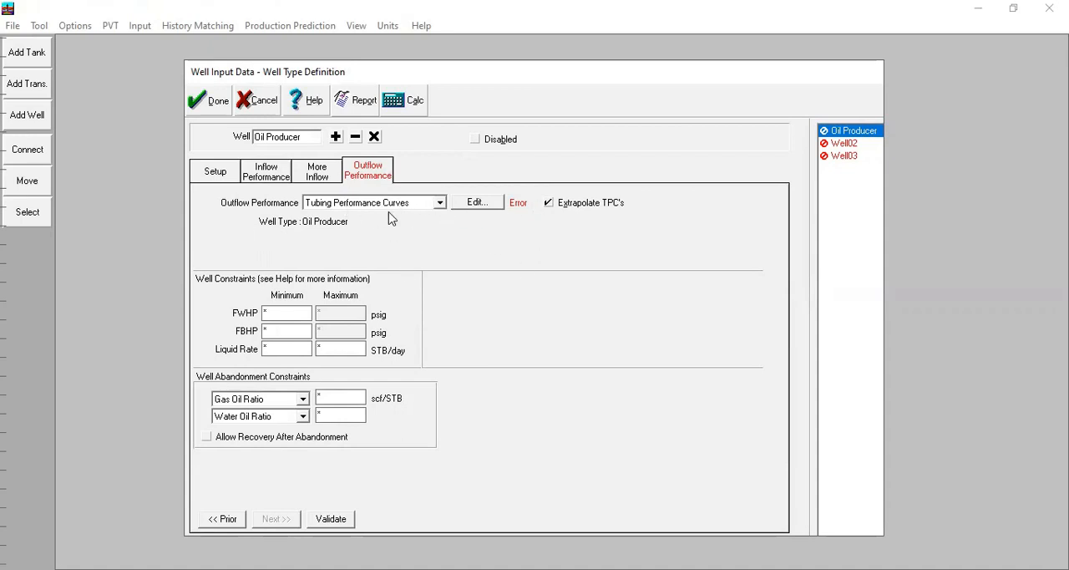
left_click(475, 203)
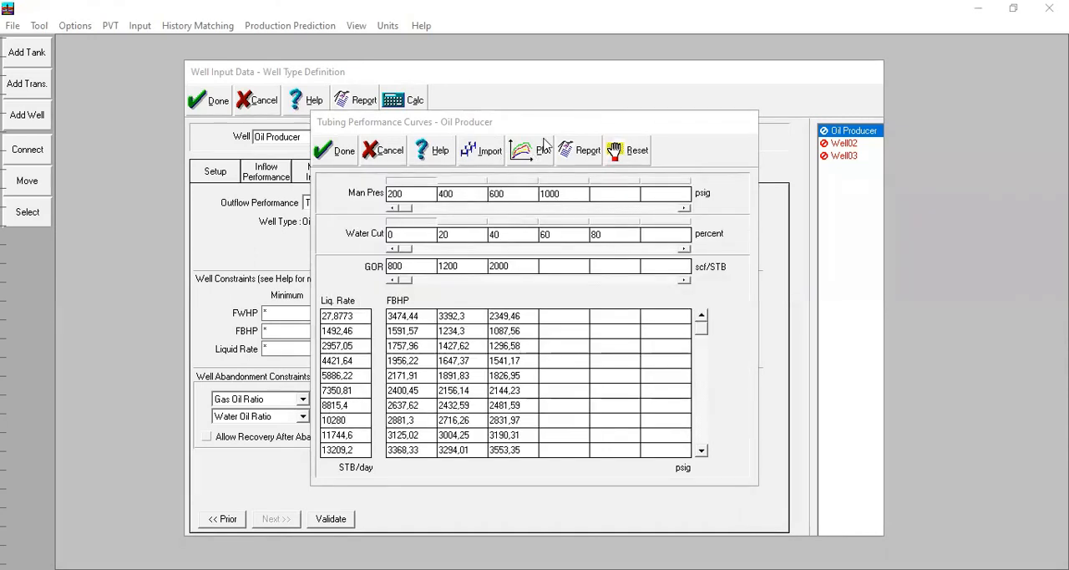
left_click(527, 159)
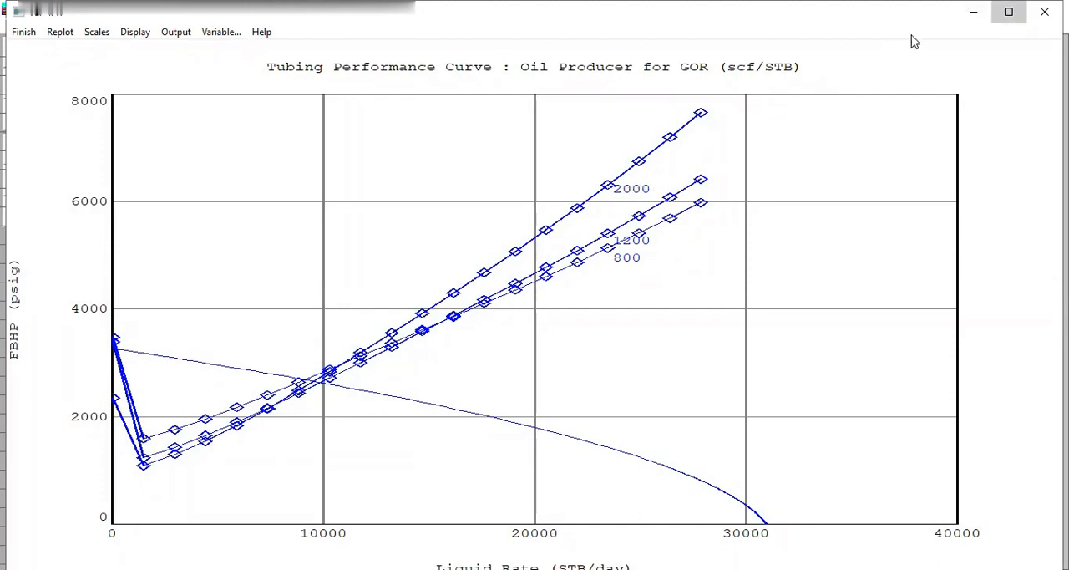
left_click(1008, 11)
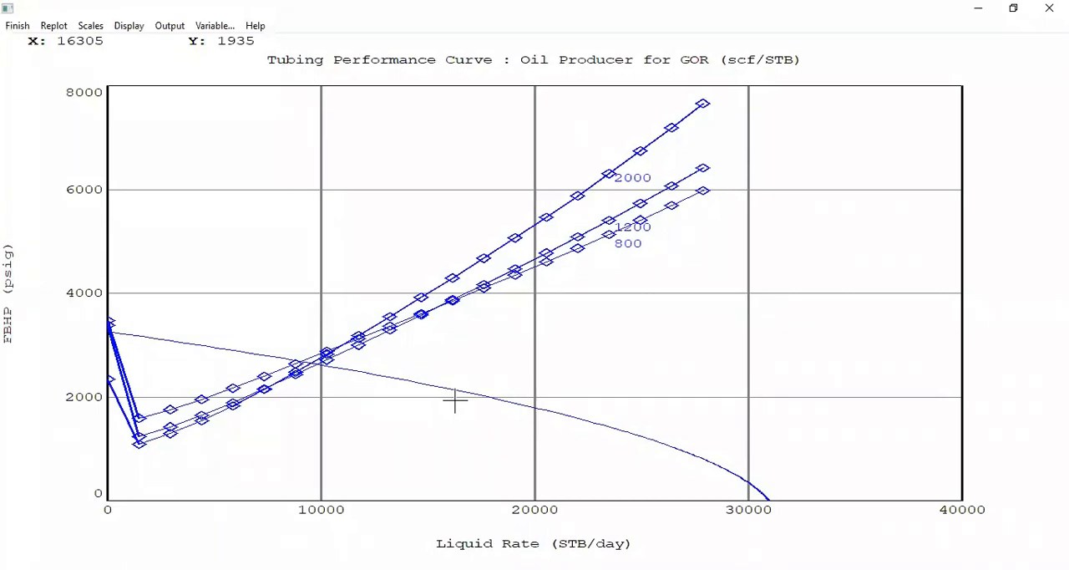
left_click(15, 26)
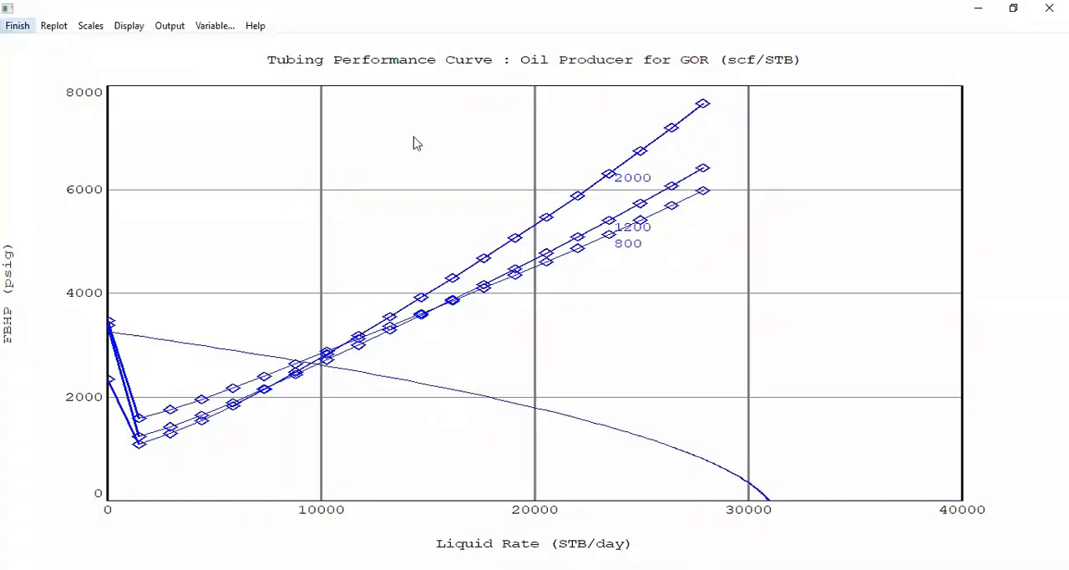
left_click(334, 152)
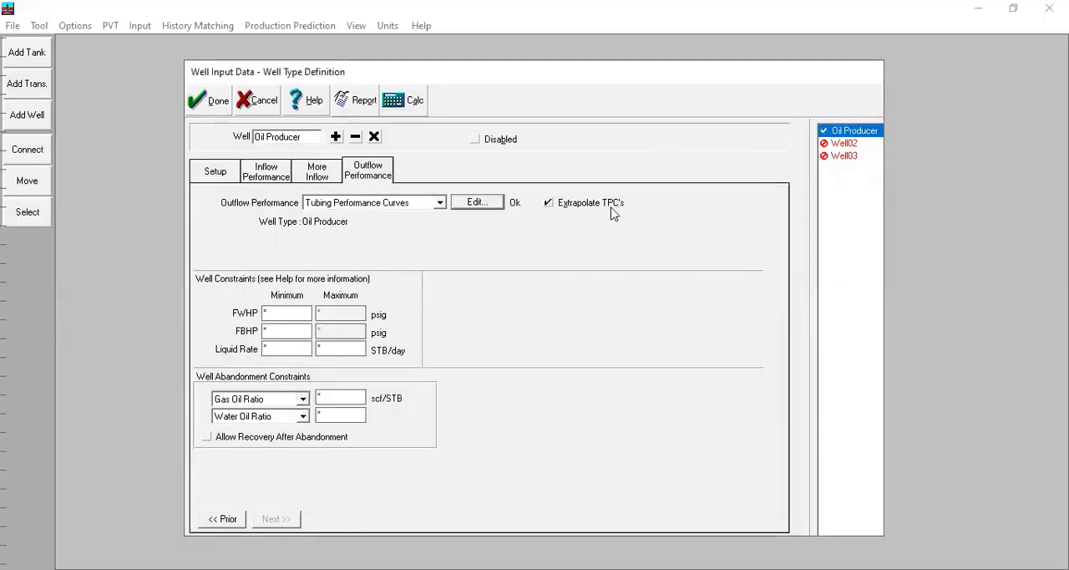
Step: Accept the Oil Producer's data, open Well03's input data and rename it as Water Injector
left_click(214, 114)
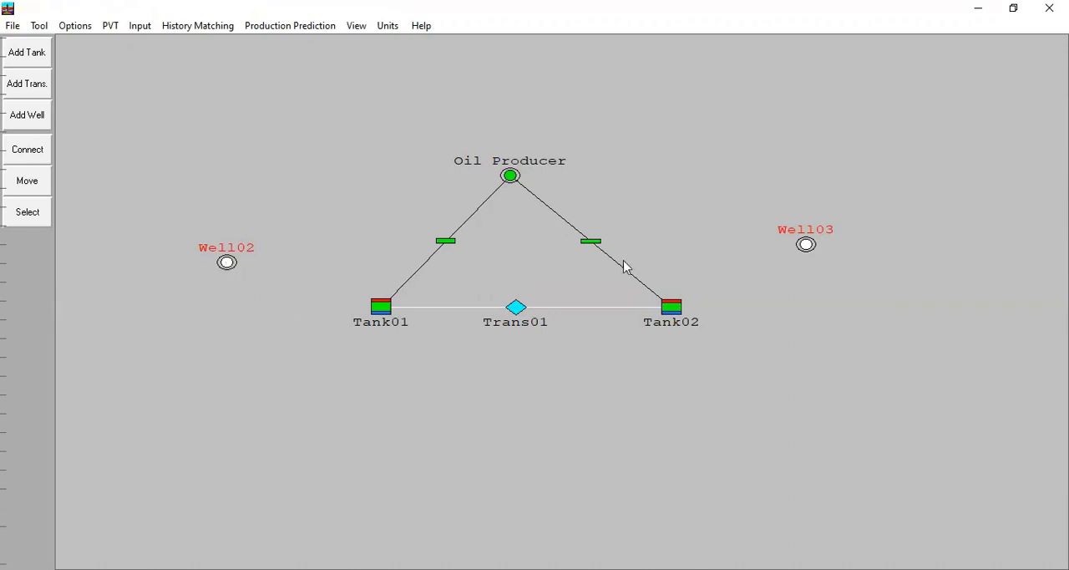
double_click(806, 246)
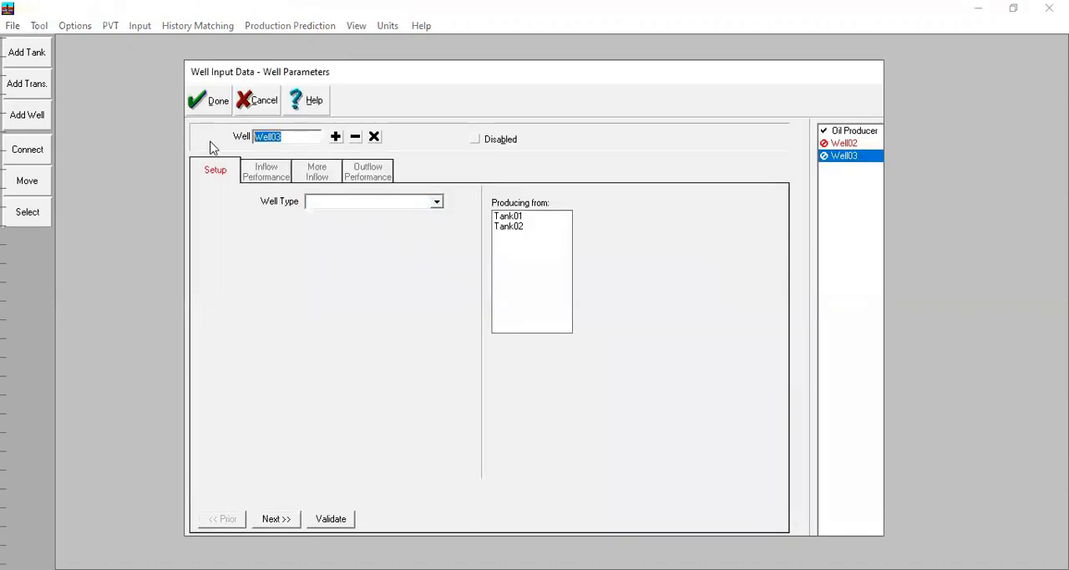
type("Water Injector")
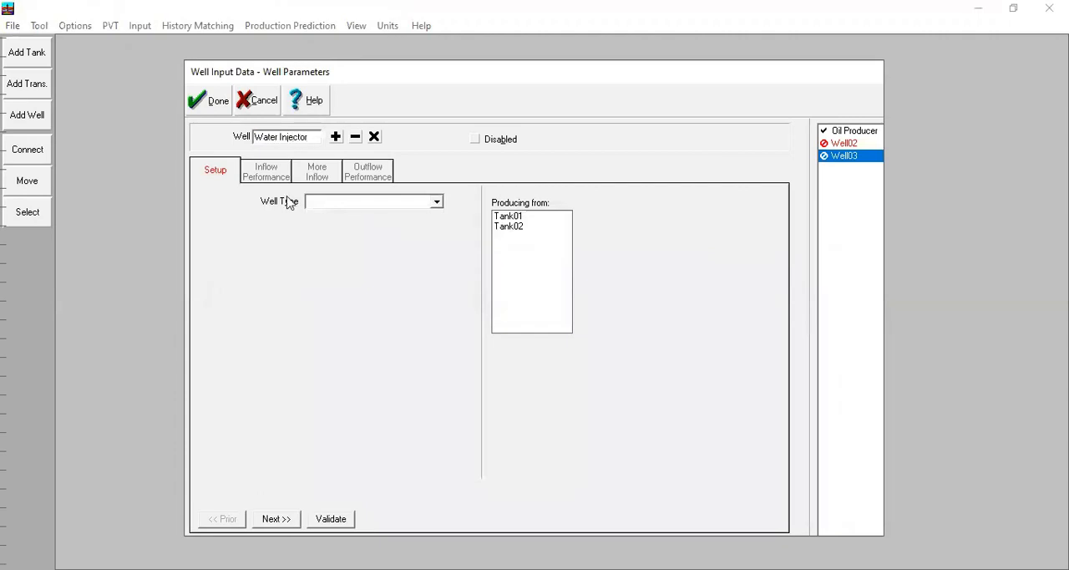
Step: Define the Water Injector's well type as Water Injector, injecting into Tank02, and accept the setup
left_click_drag(460, 66, 543, 245)
left_click(550, 411)
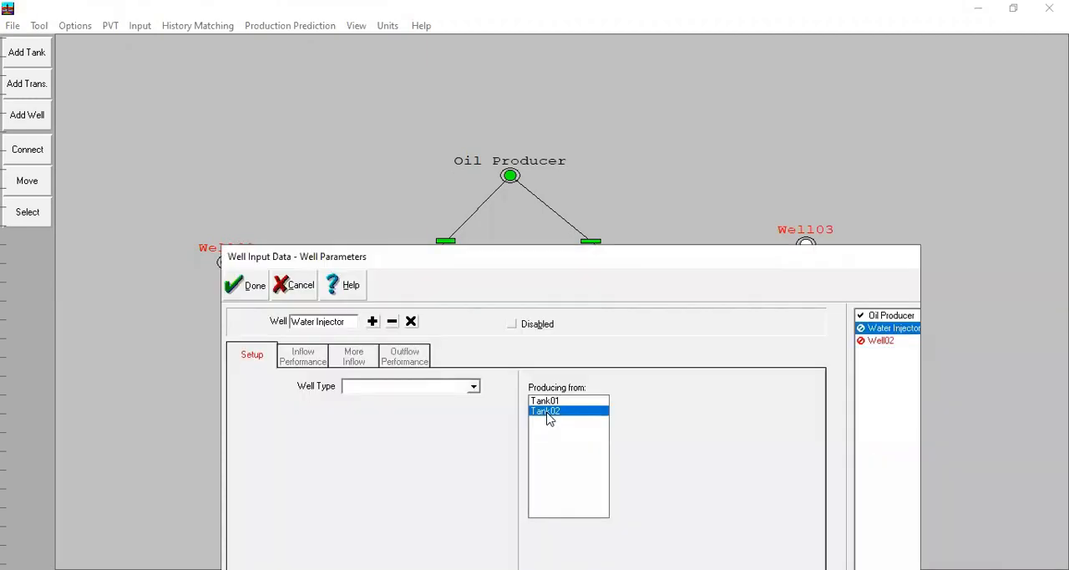
left_click(451, 388)
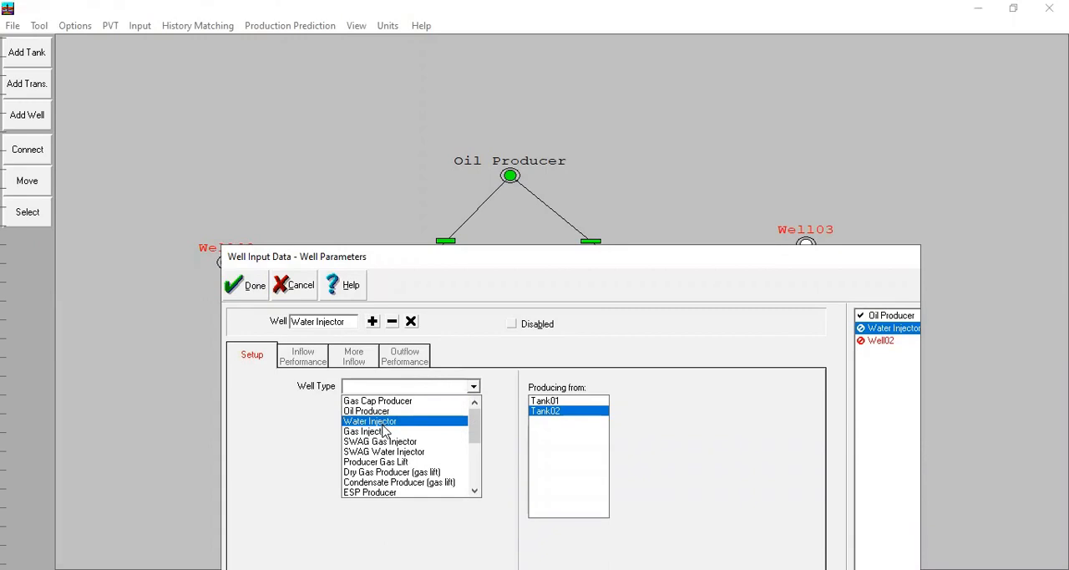
left_click(370, 421)
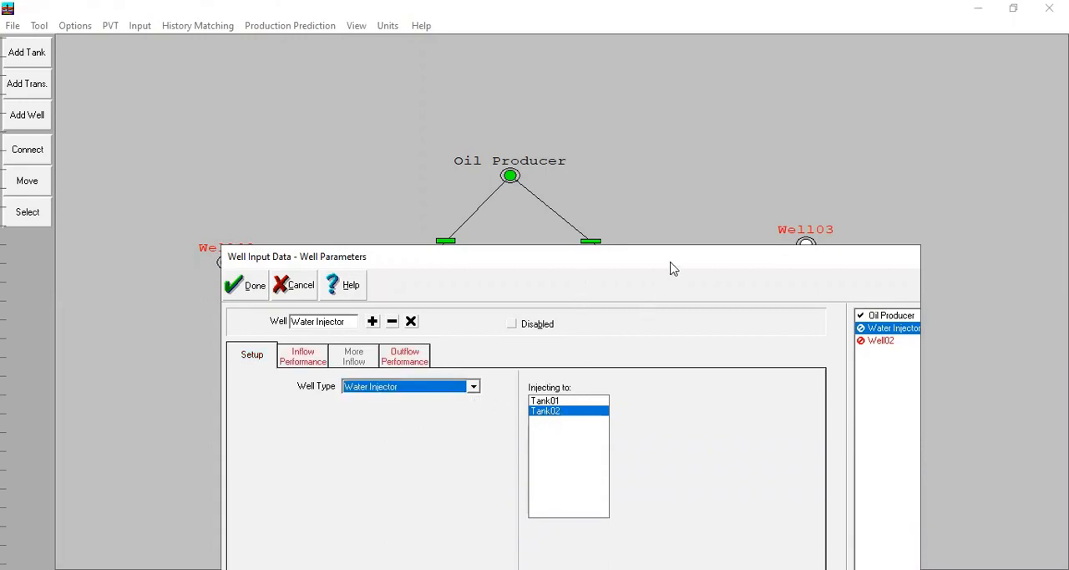
left_click_drag(647, 257, 622, 338)
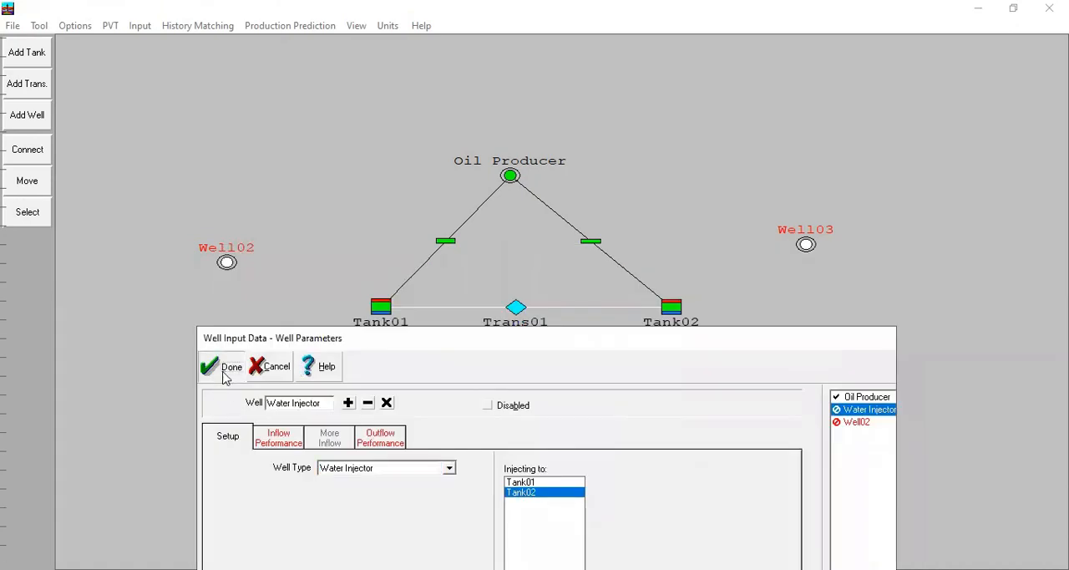
left_click(212, 368)
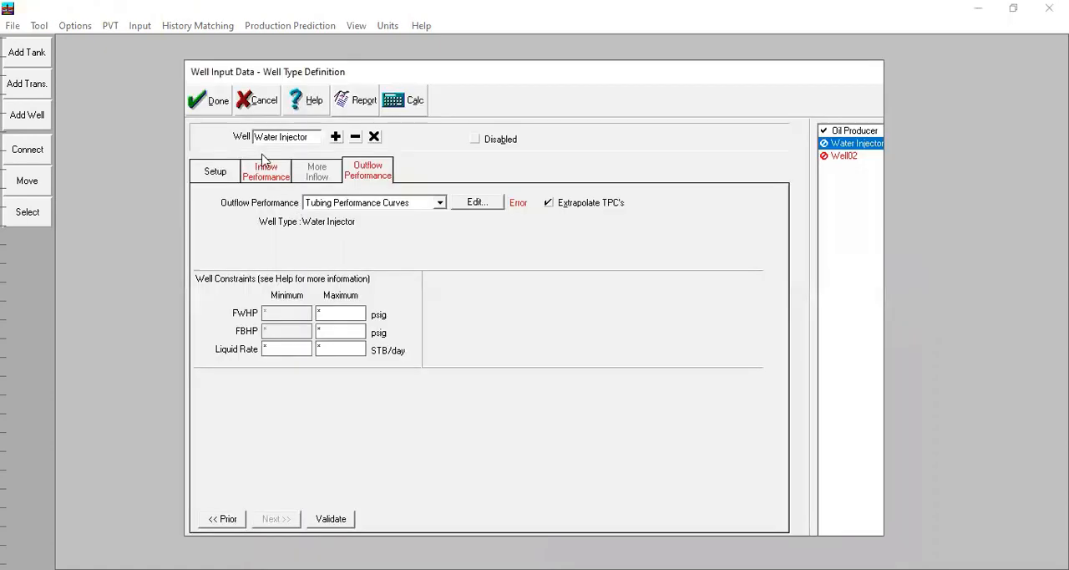
Step: Set the Water Injector's injectivity index to 5 STB/day/psi for the Tank02 layer
left_click(274, 176)
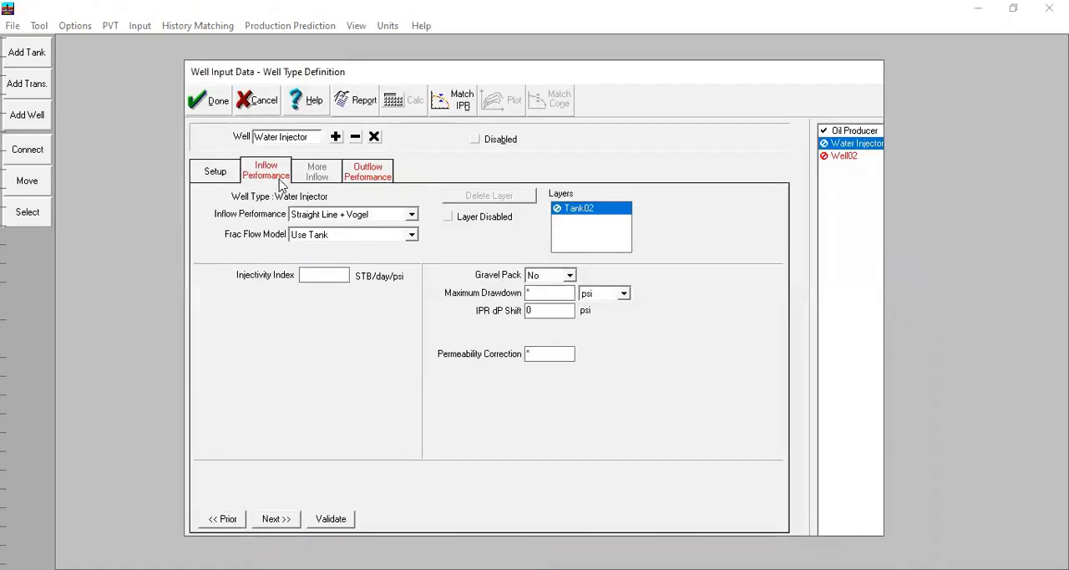
left_click(318, 280)
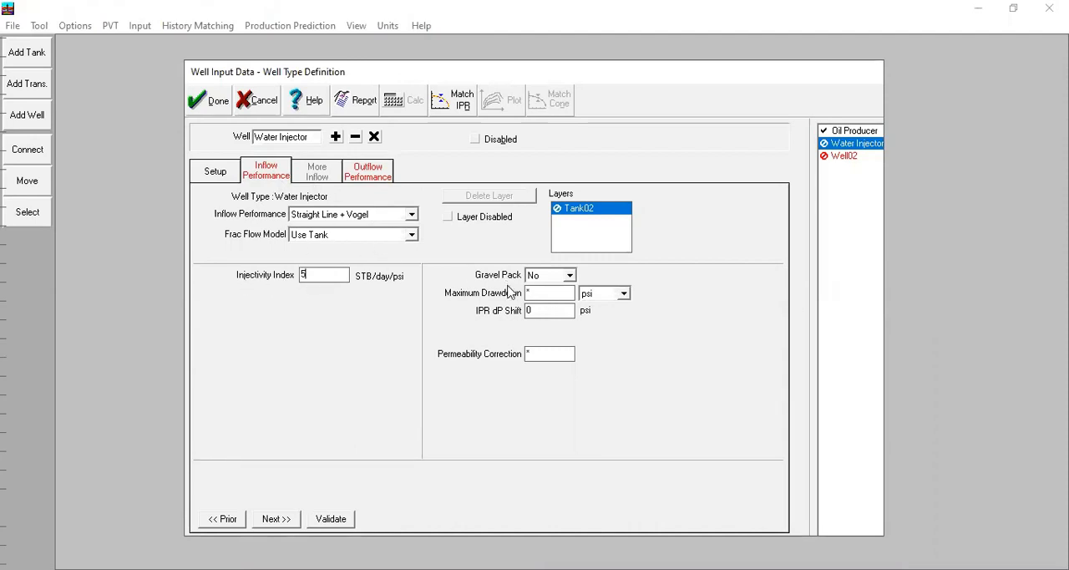
left_click(542, 354)
type("1")
left_click(366, 175)
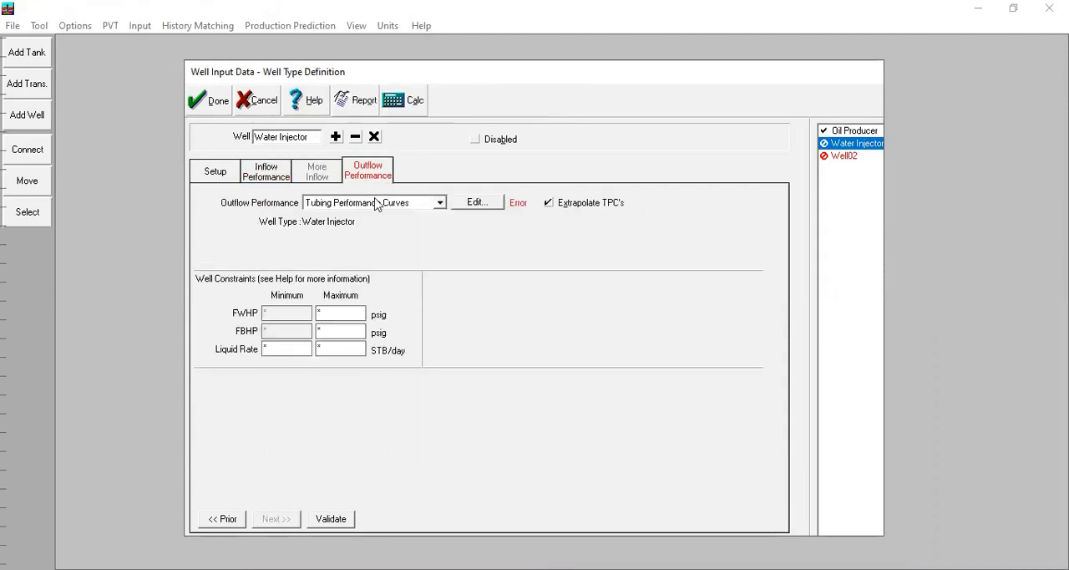
Step: Plot the Water Injector's inflow performance curve full screen and examine FBHP against rate
left_click(261, 177)
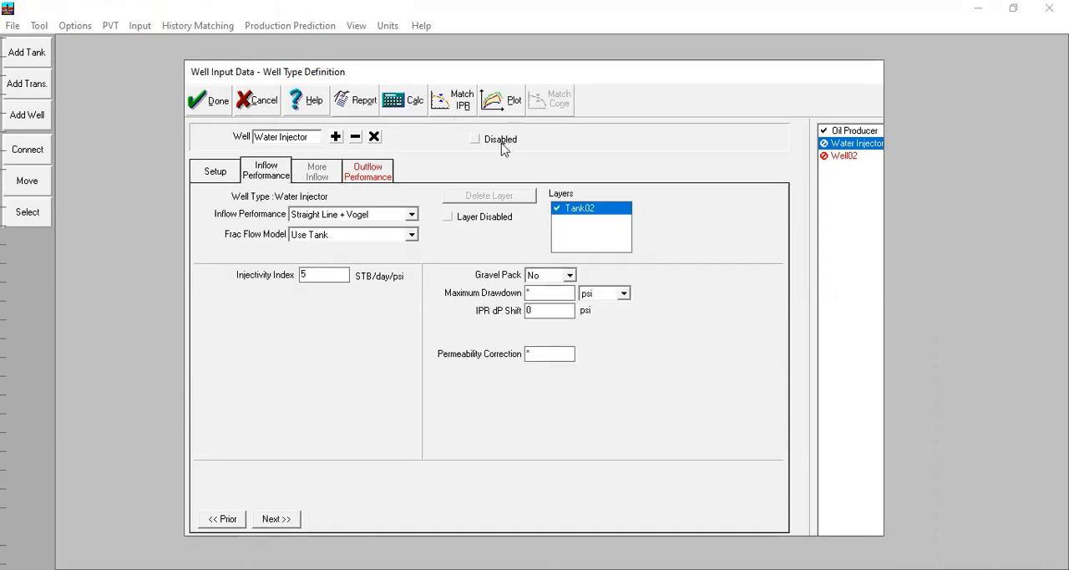
left_click(506, 101)
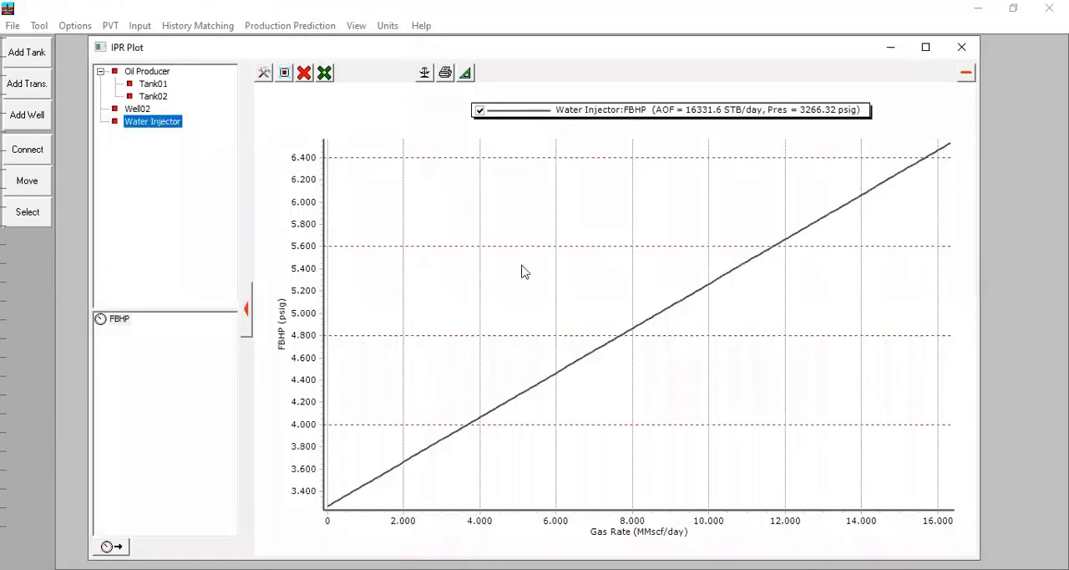
left_click(925, 48)
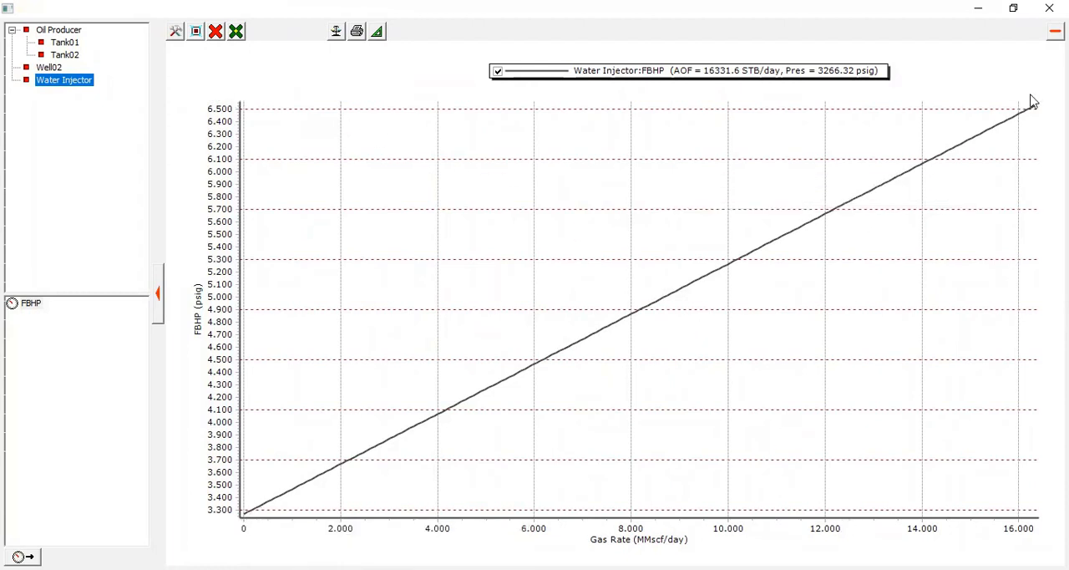
left_click(1050, 9)
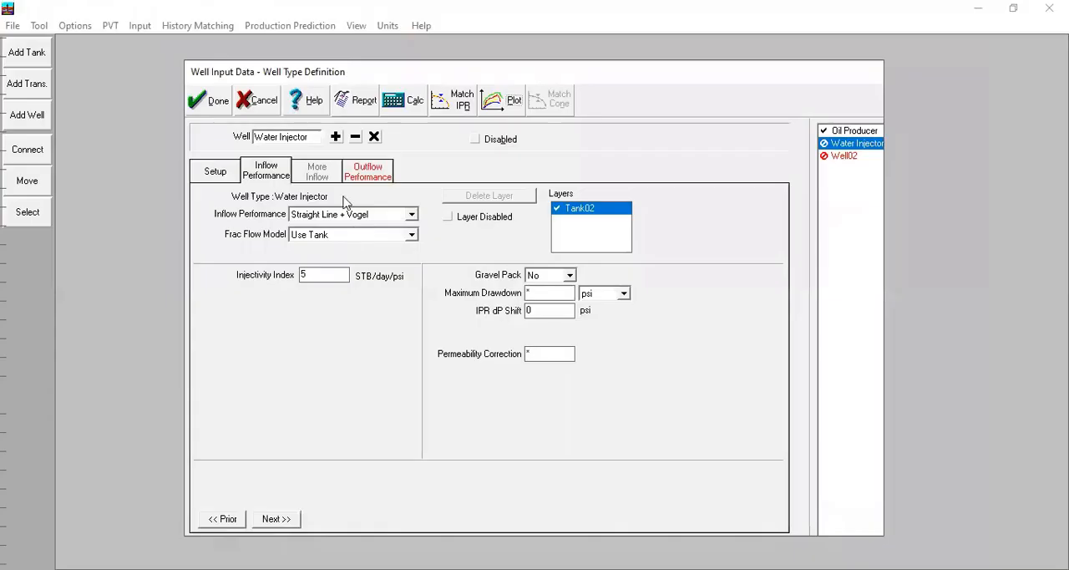
Step: Open the Water Injector's tubing performance curve table and paste liquid rates from 4388.4 to 5949.8 STB/day and four columns of FBHP values
left_click(351, 171)
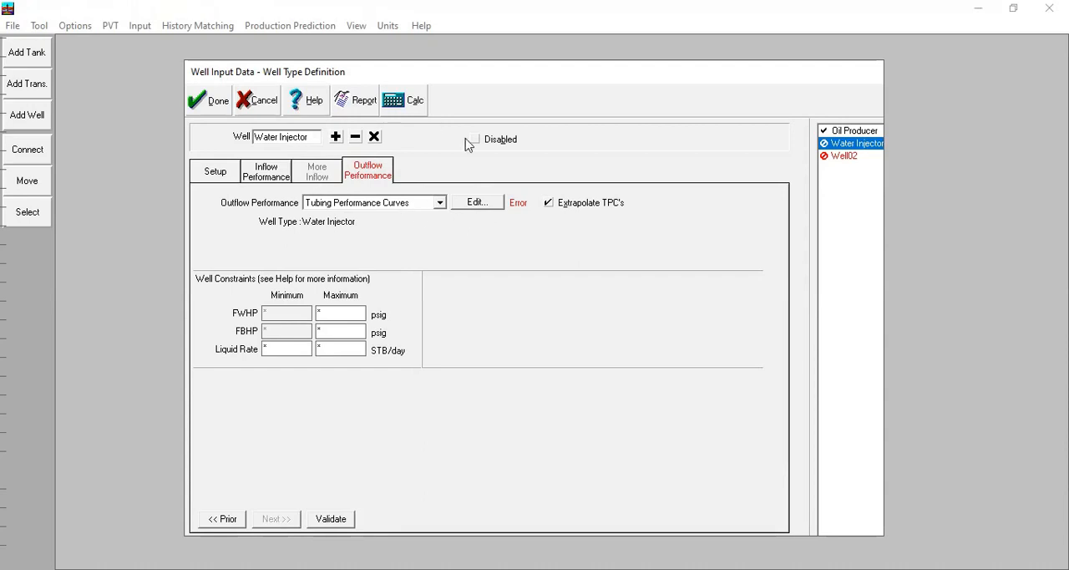
left_click(469, 205)
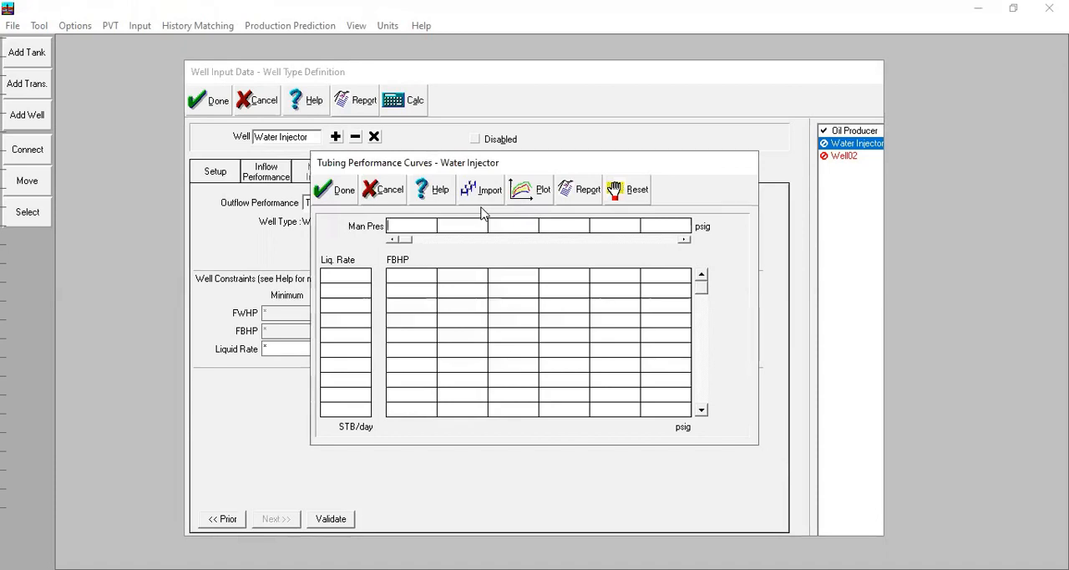
left_click(428, 78)
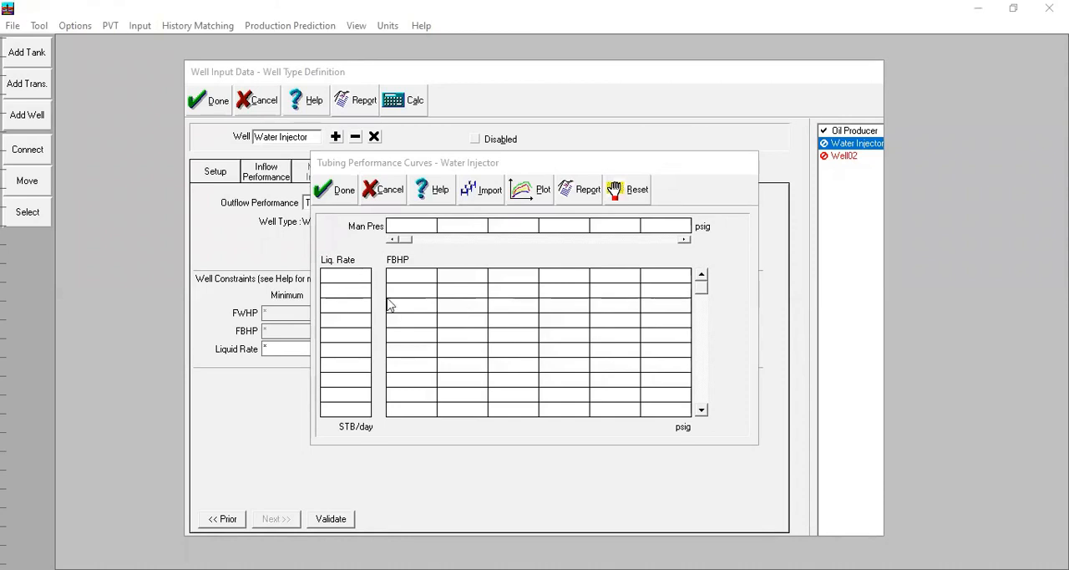
type("4388,4 5237,4 5665,9 5873,1 5935,4 5946,1 5949,8")
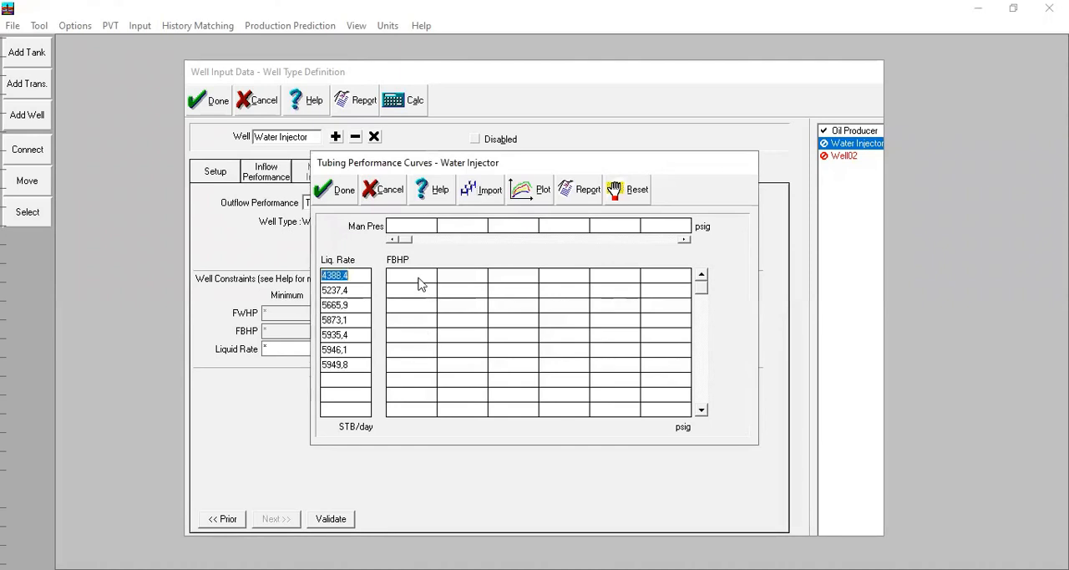
key("alt+Tab")
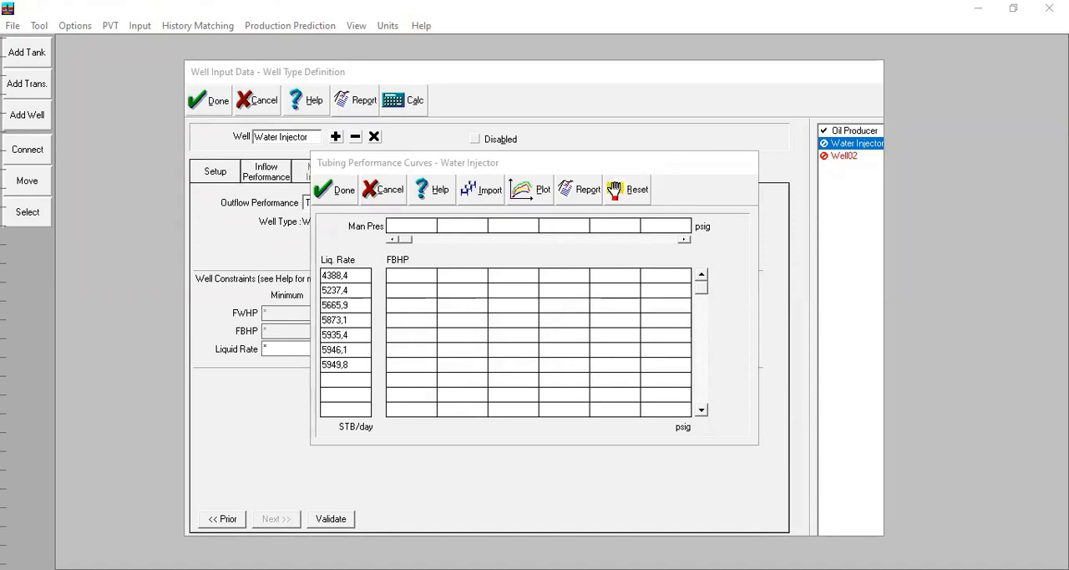
right_click(411, 276)
left_click(453, 320)
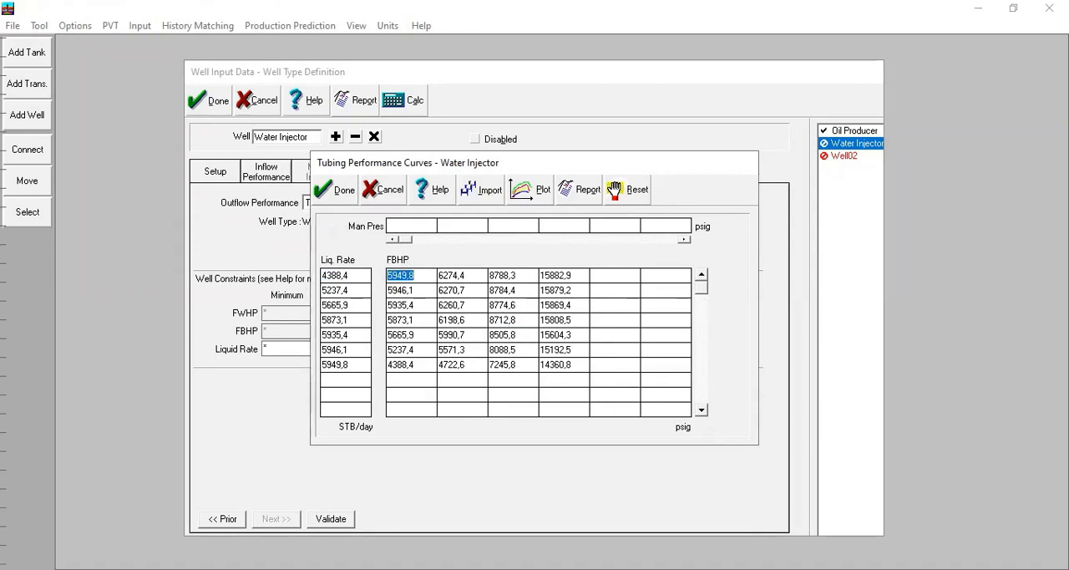
Step: Paste manifold pressures of 200, 520, 3000 and 10000 psig into the Water Injector's tubing performance curve table
key("alt+Tab")
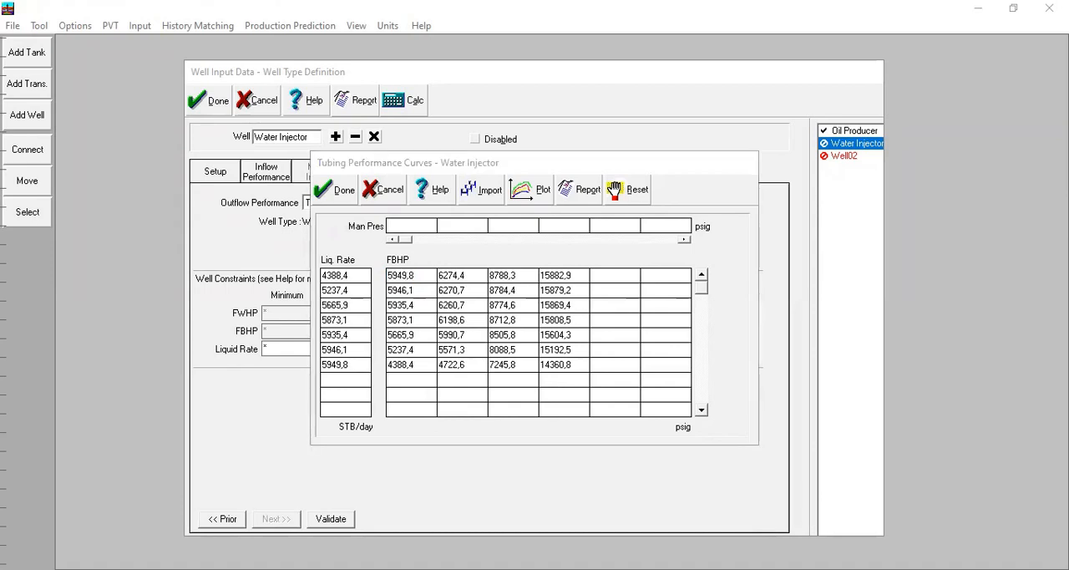
left_click(481, 261)
left_click(422, 223)
left_click(469, 225)
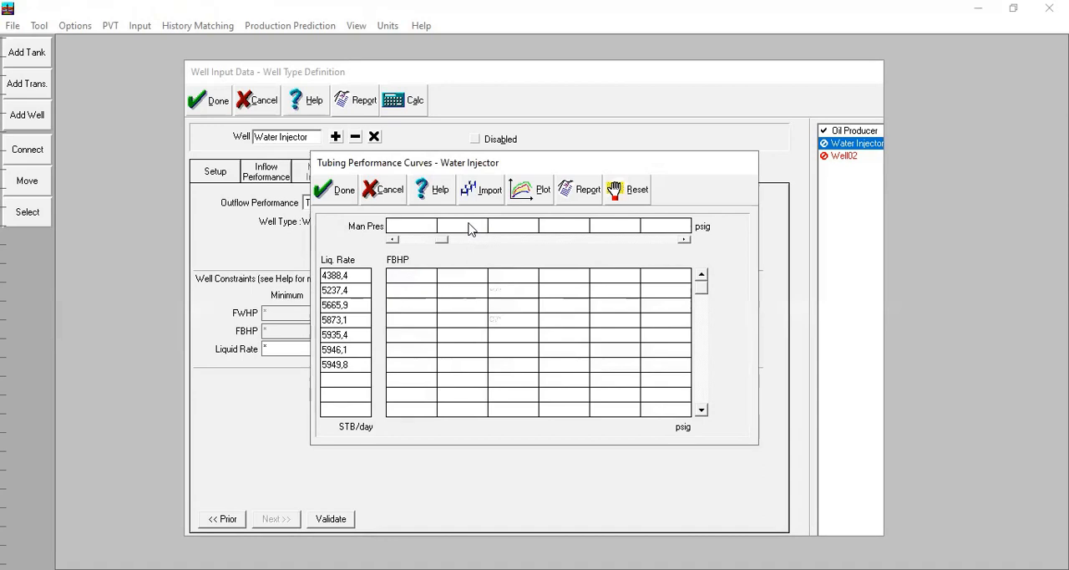
left_click(425, 240)
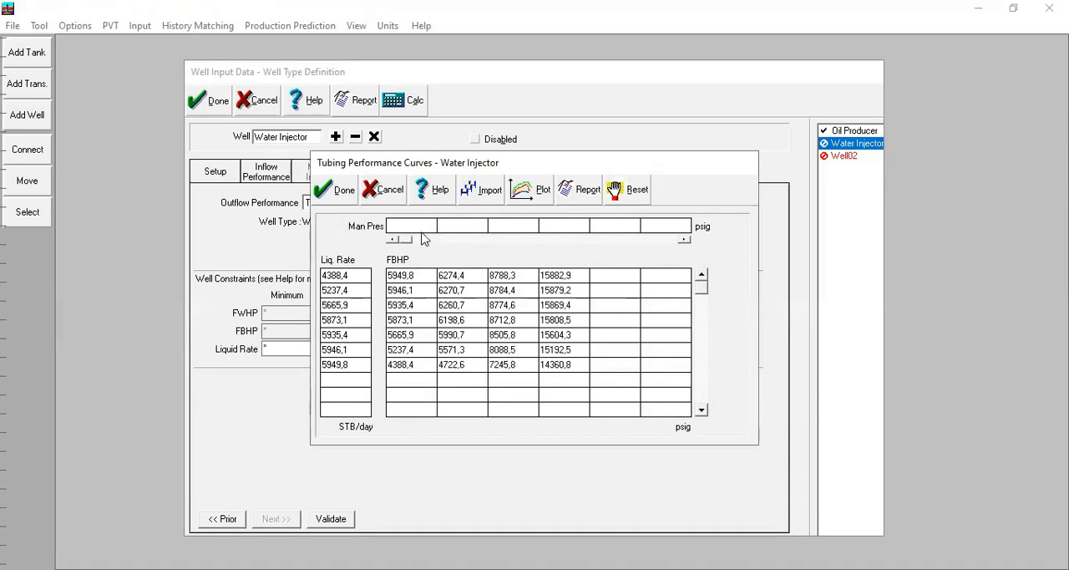
right_click(468, 267)
left_click(468, 273)
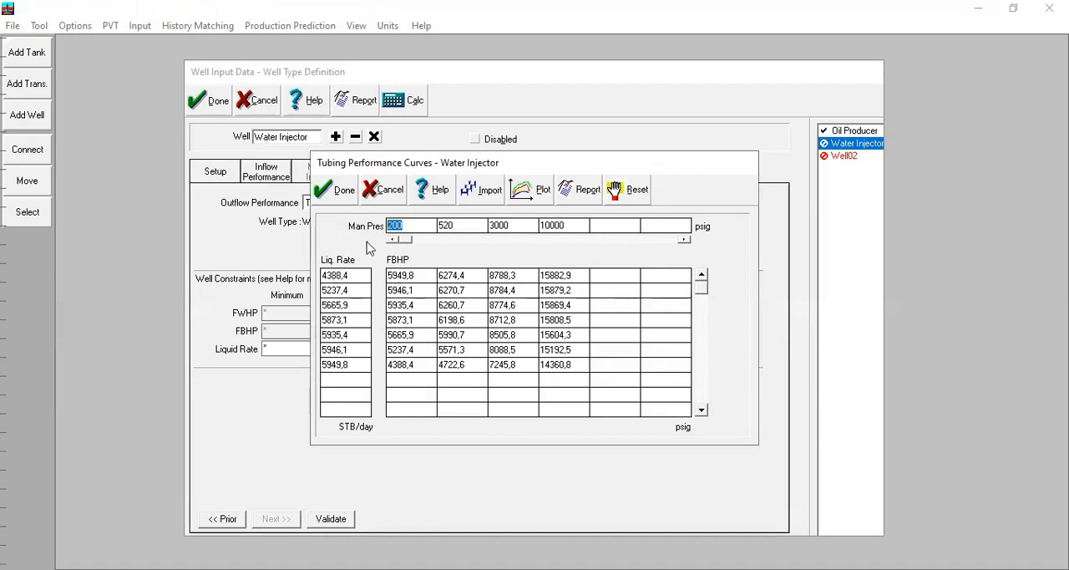
Step: Check the tubing curves' plot and replace the liquid rates with 200, 1000, 2000, 5000, 10000, 16000 and 24000 STB/day
left_click(541, 189)
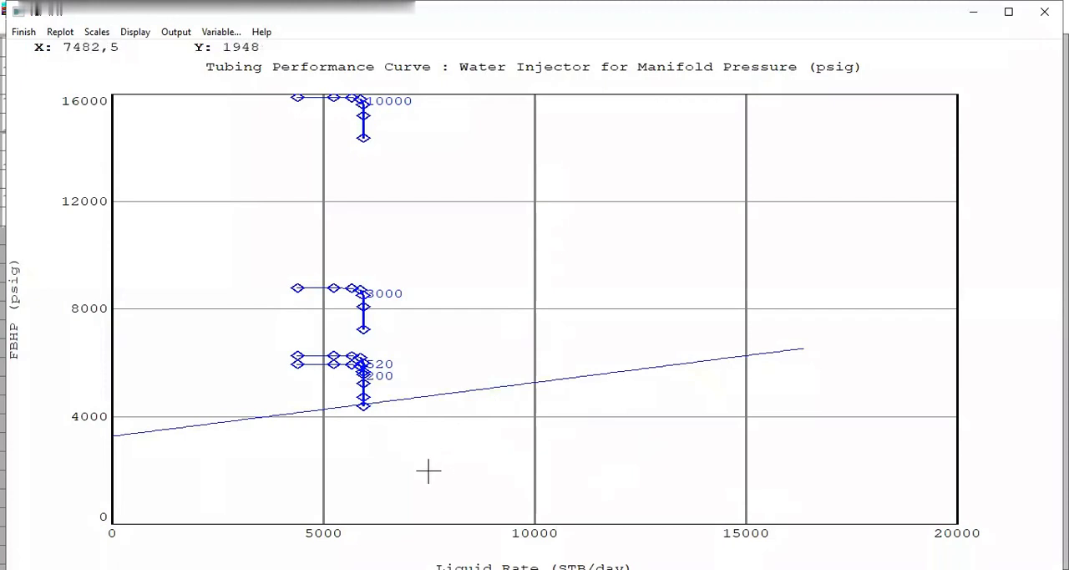
left_click(24, 32)
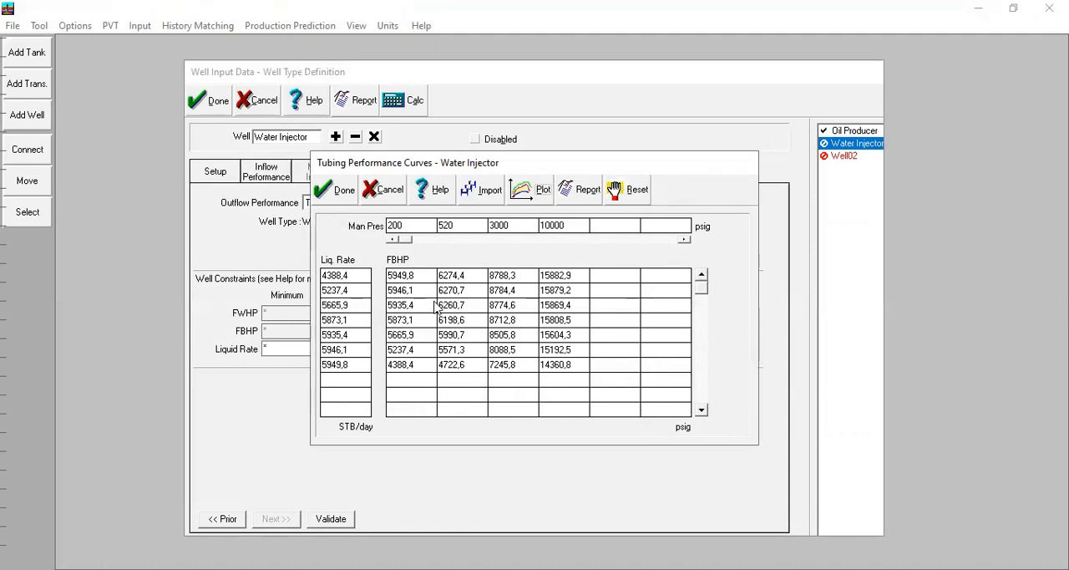
right_click(365, 273)
left_click(396, 318)
Step: Plot the Water Injector's tubing performance curves full screen, examine them, and accept the curve and well data
left_click(523, 192)
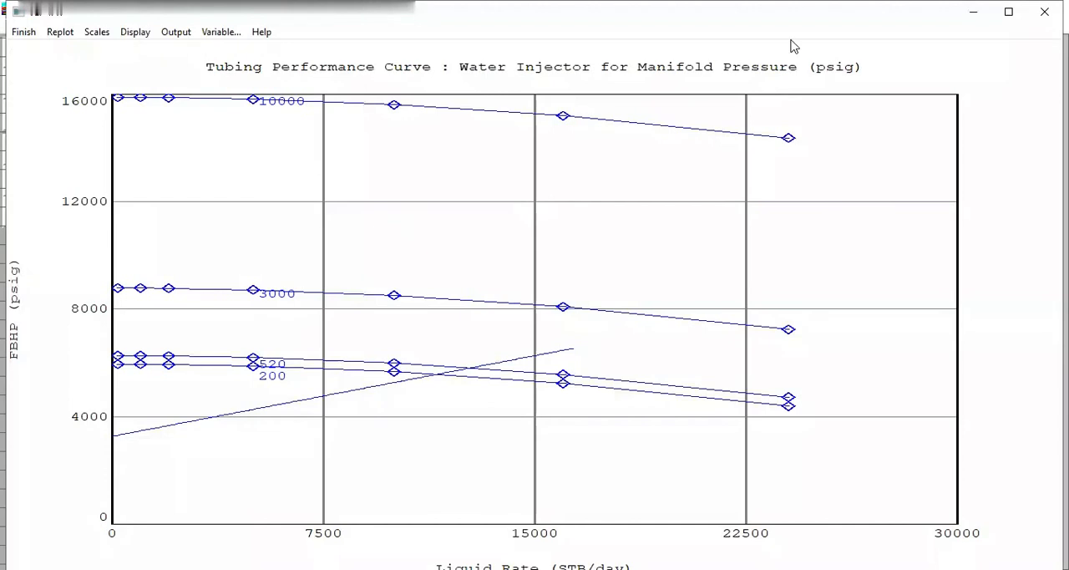
left_click(1008, 12)
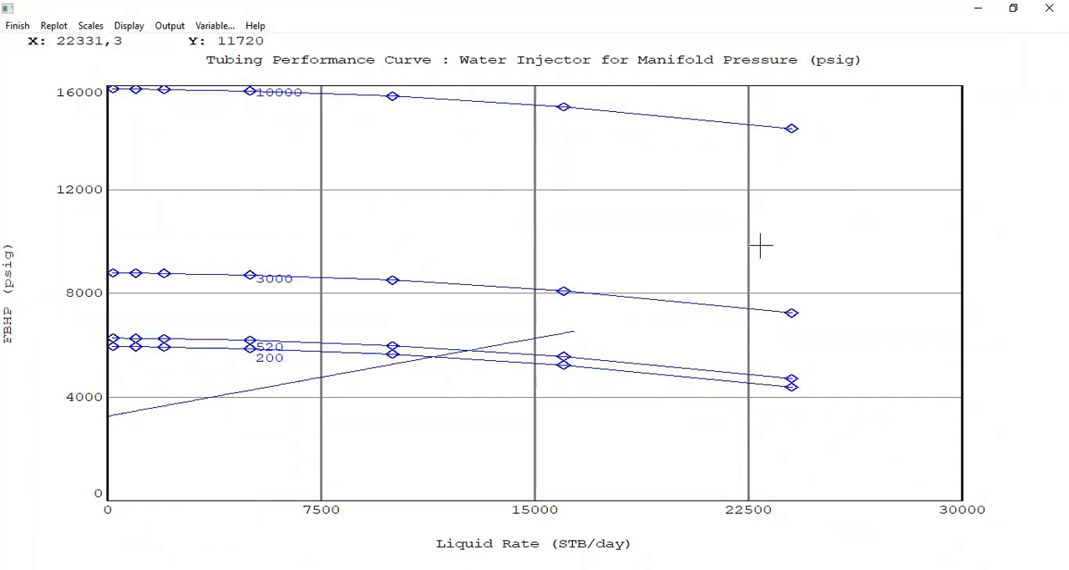
left_click(30, 34)
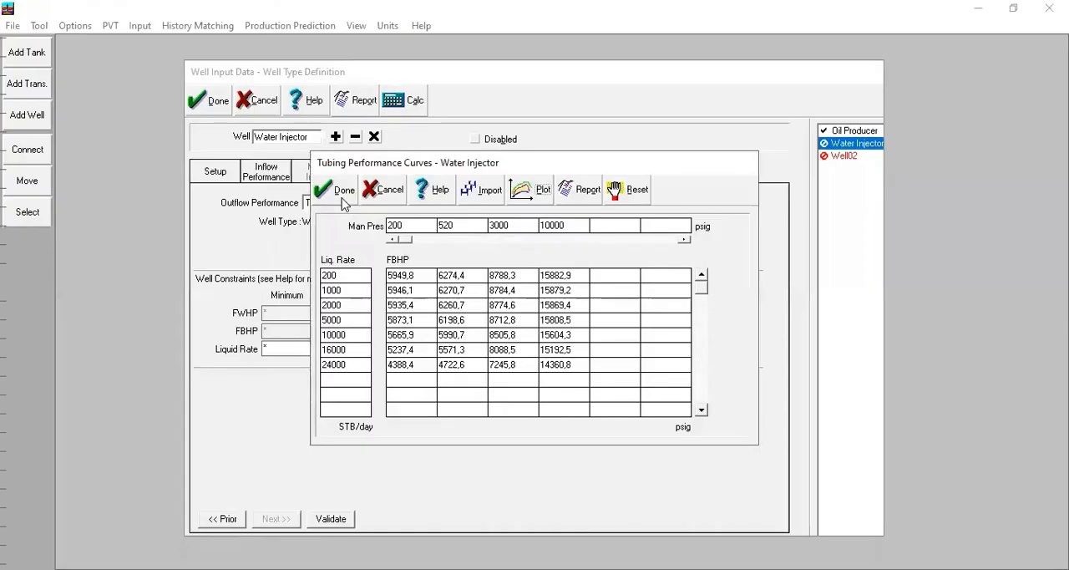
left_click(336, 187)
left_click(217, 103)
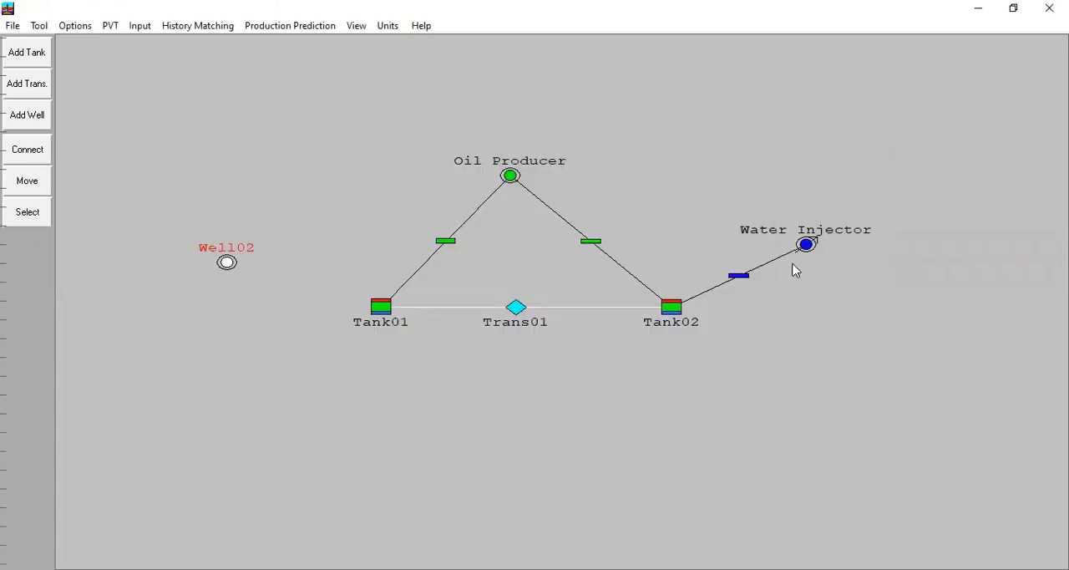
Step: Open Well02's input data and set its well type to Condensate Producer
double_click(226, 262)
left_click(298, 142)
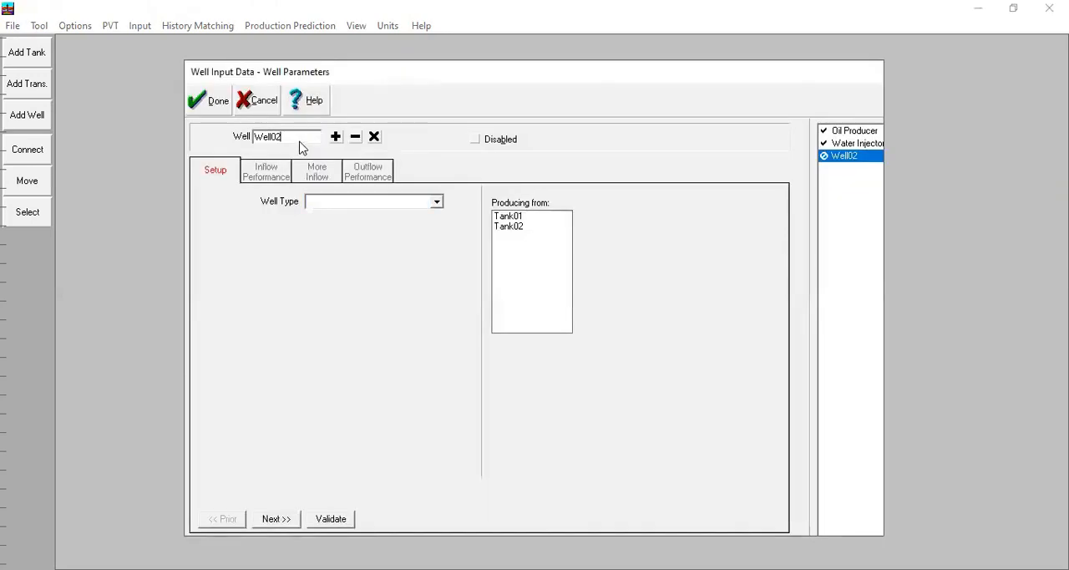
left_click(407, 206)
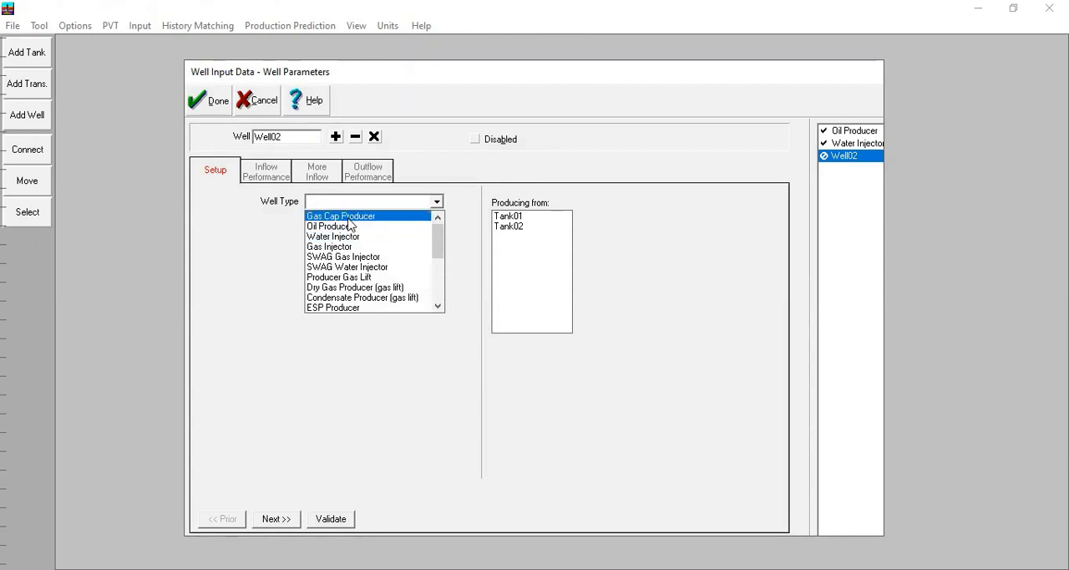
scroll(349, 292, "down", 3)
scroll(349, 293, "up", 3)
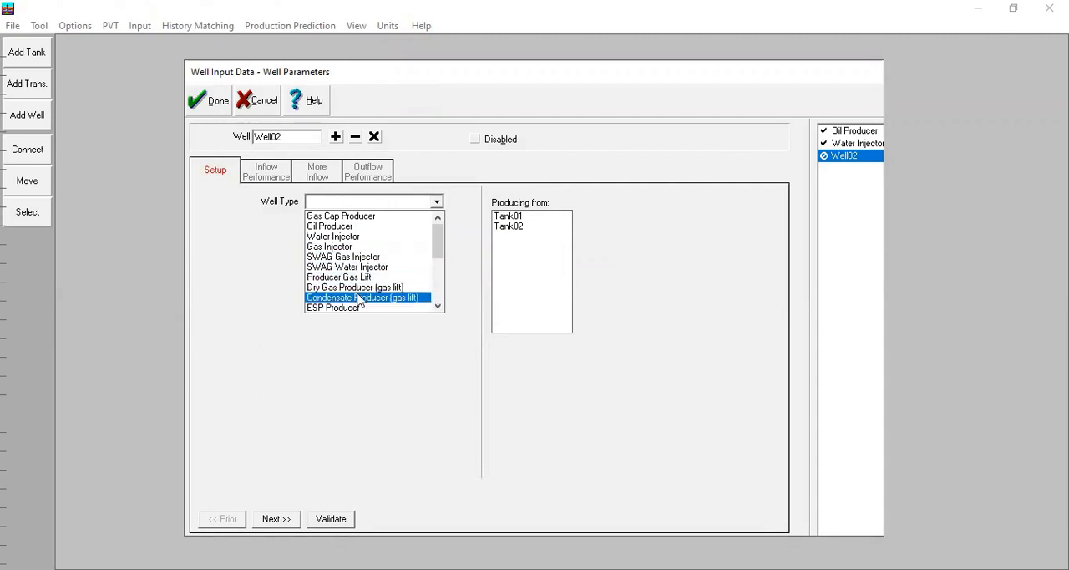
left_click(455, 255)
left_click(437, 202)
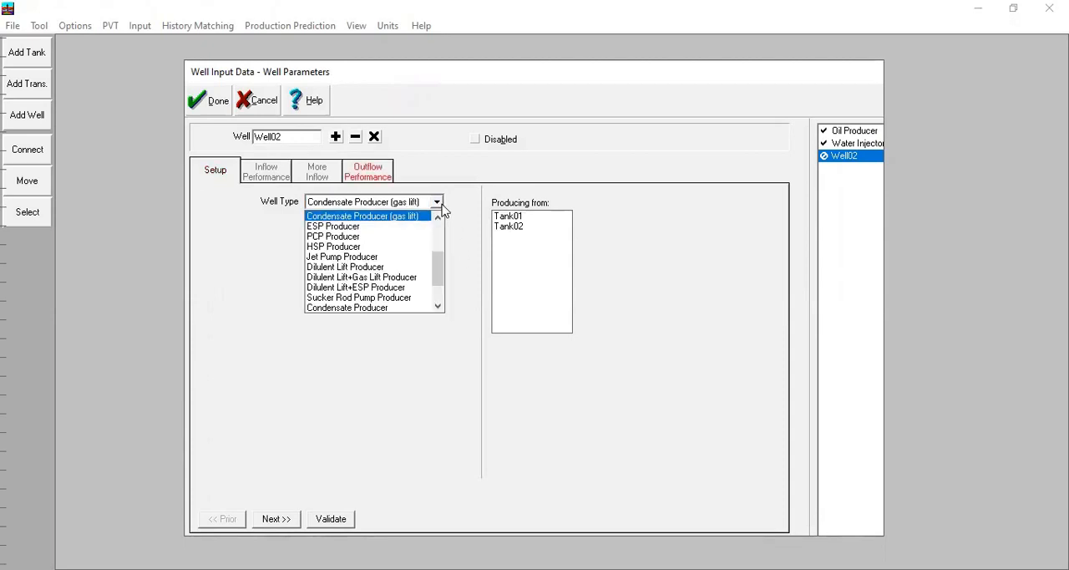
scroll(441, 255, "up", 3)
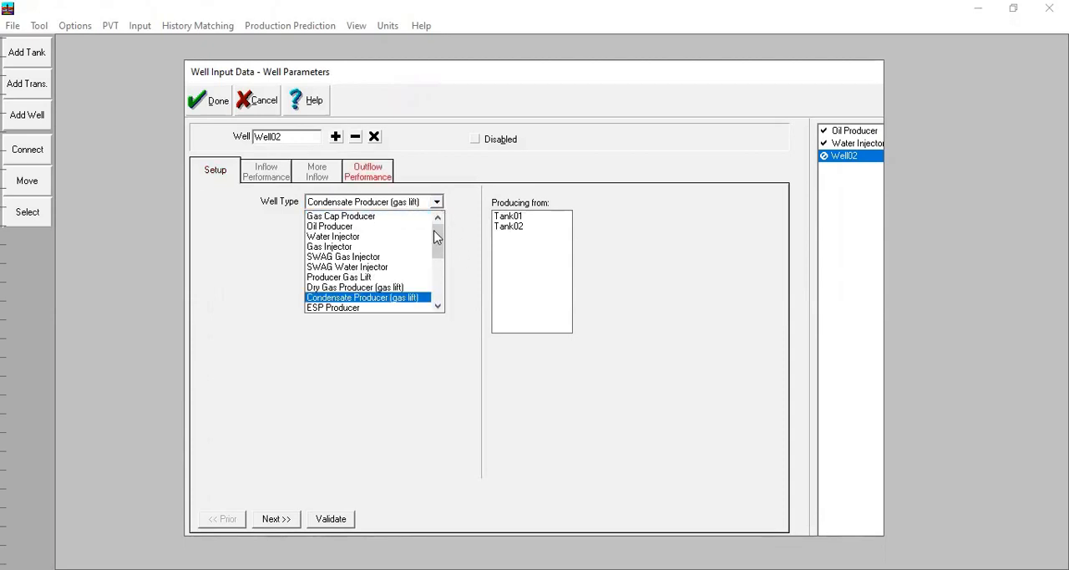
mouse_move(440, 239)
left_mouse_down()
mouse_move(436, 283)
mouse_move(445, 232)
left_mouse_up()
left_click_drag(441, 251, 435, 293)
left_click(409, 266)
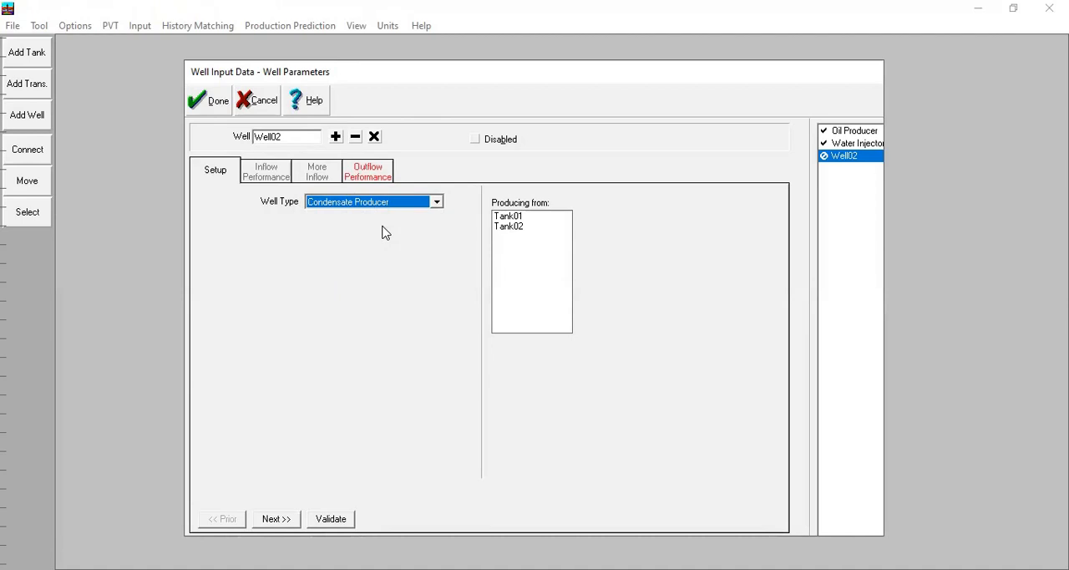
Step: Set Well02 to produce from Tank01 and rename the well to Condensate
left_click(516, 219)
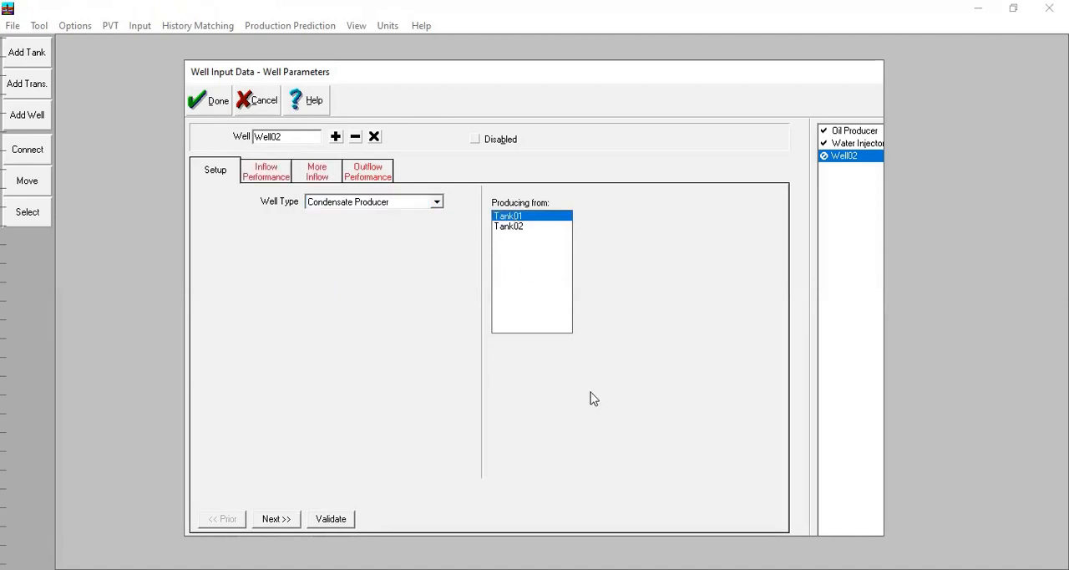
left_click_drag(305, 140, 247, 141)
type("Condensate")
left_click(268, 174)
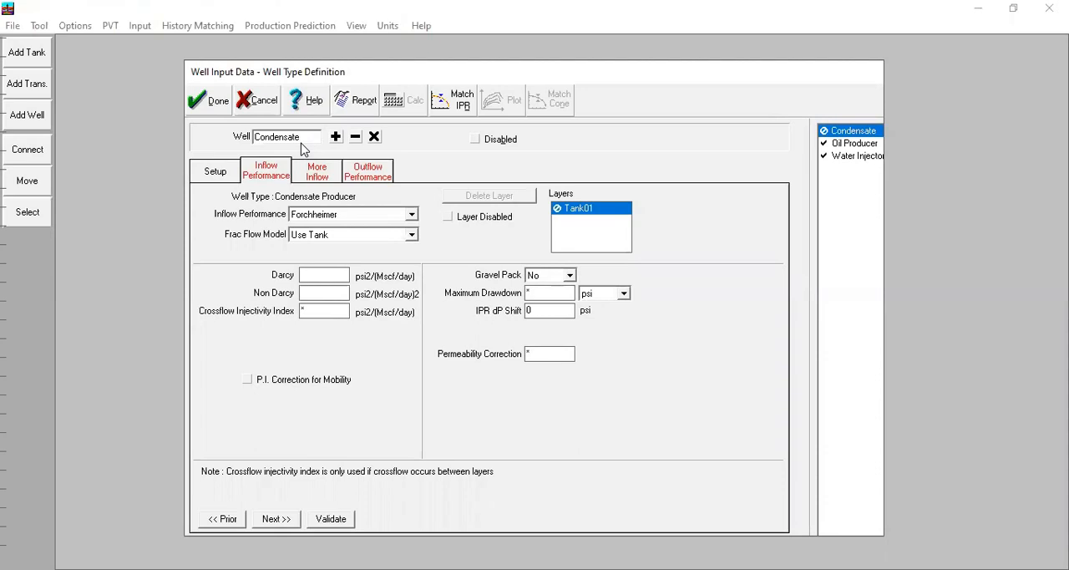
Step: Recheck the Condensate well's type against the available well types in its setup
left_click(216, 171)
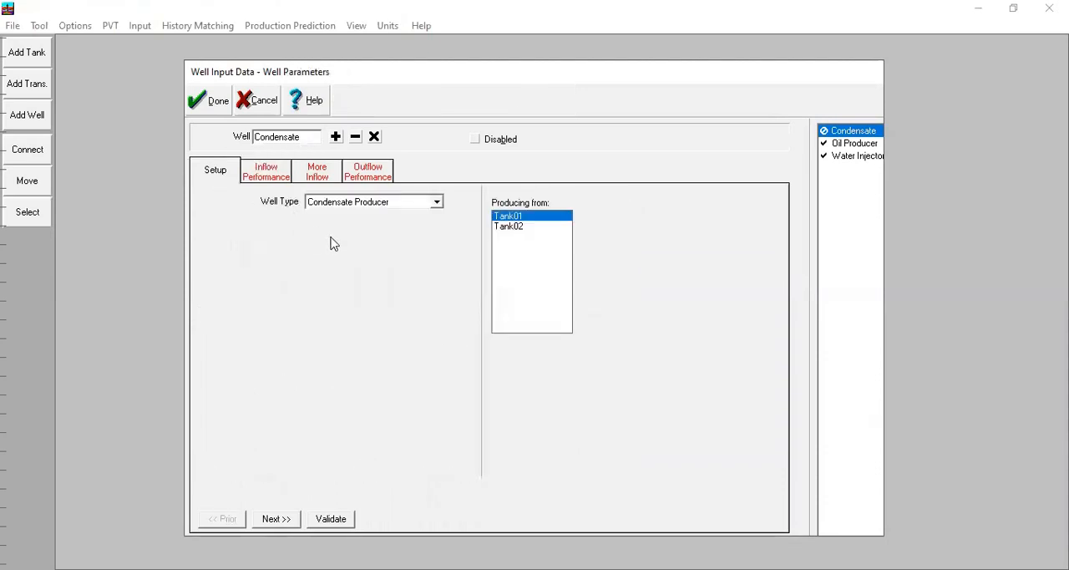
left_click(357, 204)
scroll(365, 241, "up", 3)
scroll(384, 354, "down", 4)
left_click(324, 267)
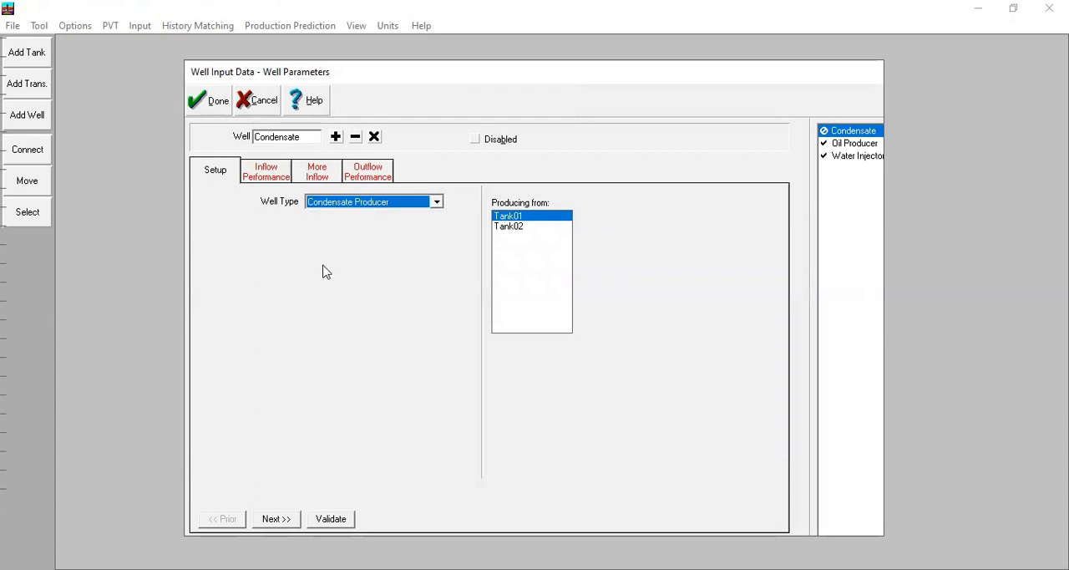
Step: Define the Condensate well's inflow performance with the Forchheimer model, Darcy coefficient 0,02 and Non Darcy coefficient 0,001
left_click(271, 180)
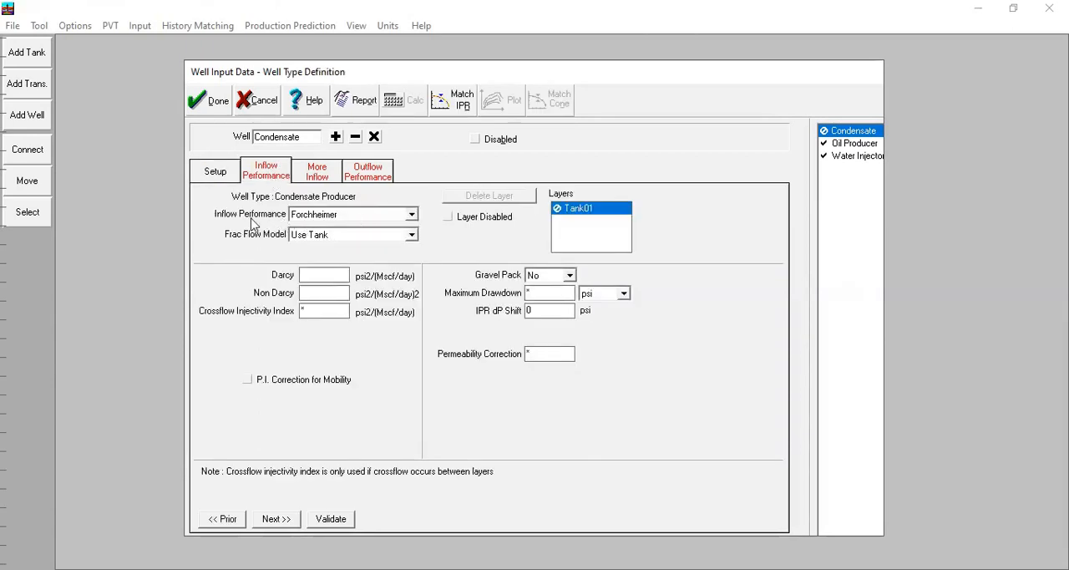
left_click(375, 215)
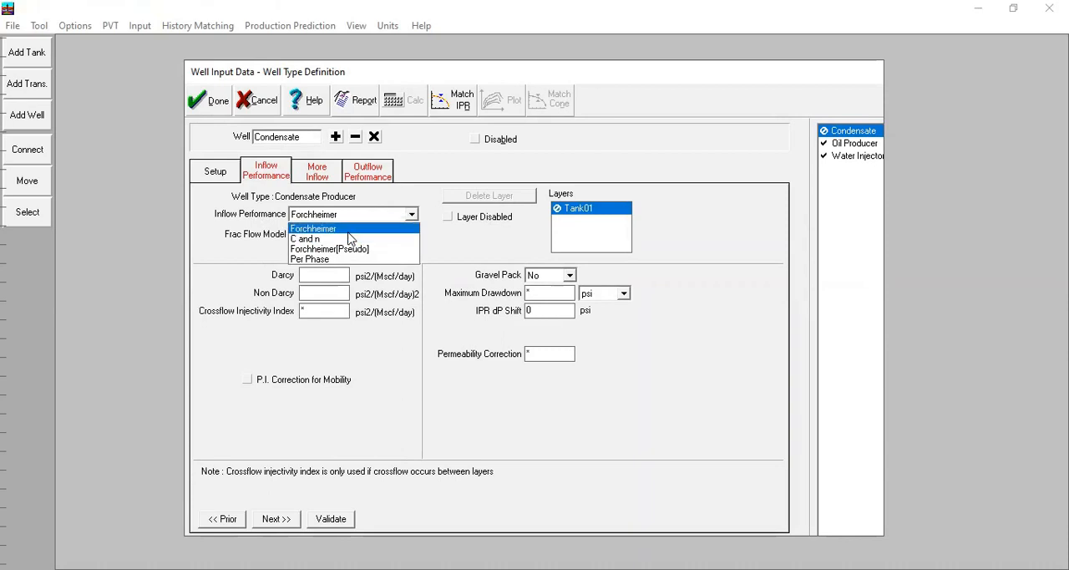
left_click(357, 231)
left_click(373, 214)
left_click(396, 233)
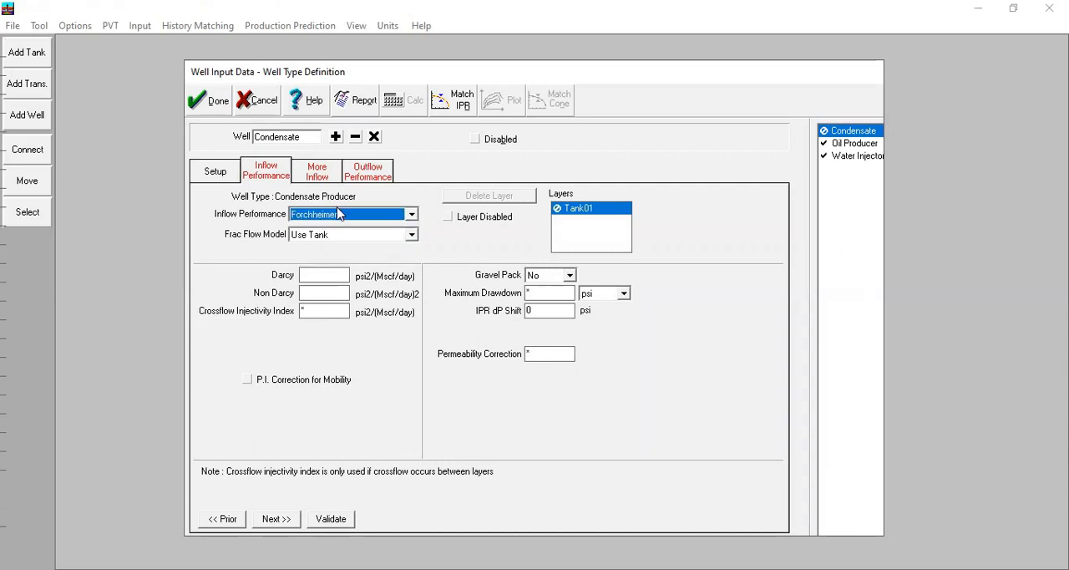
left_click(323, 280)
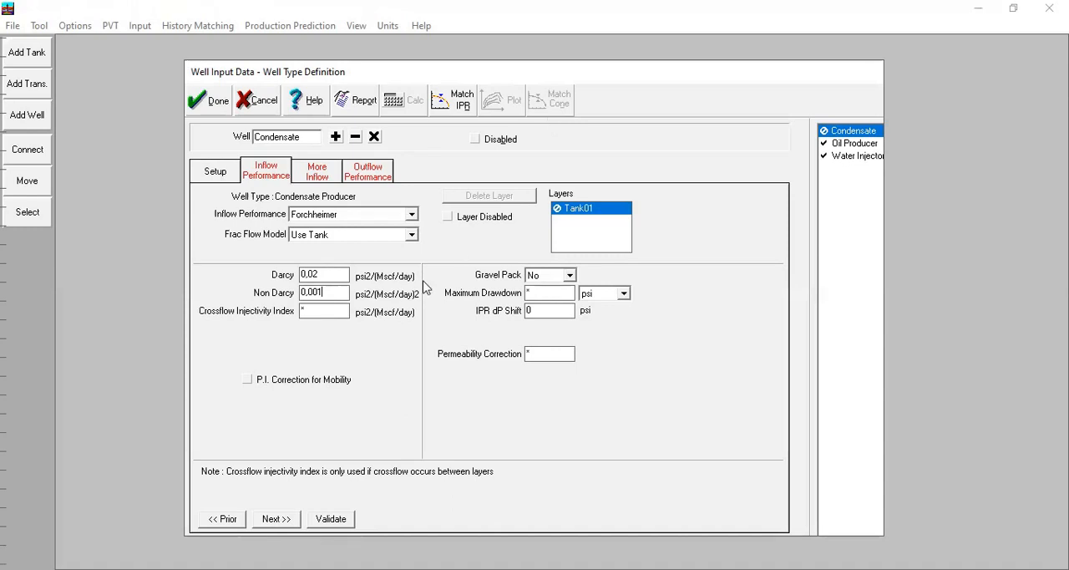
key("Tab")
Step: Check the Condensate well's abandonment and breakthrough constraints and examine its IPR plot full screen
left_click(327, 176)
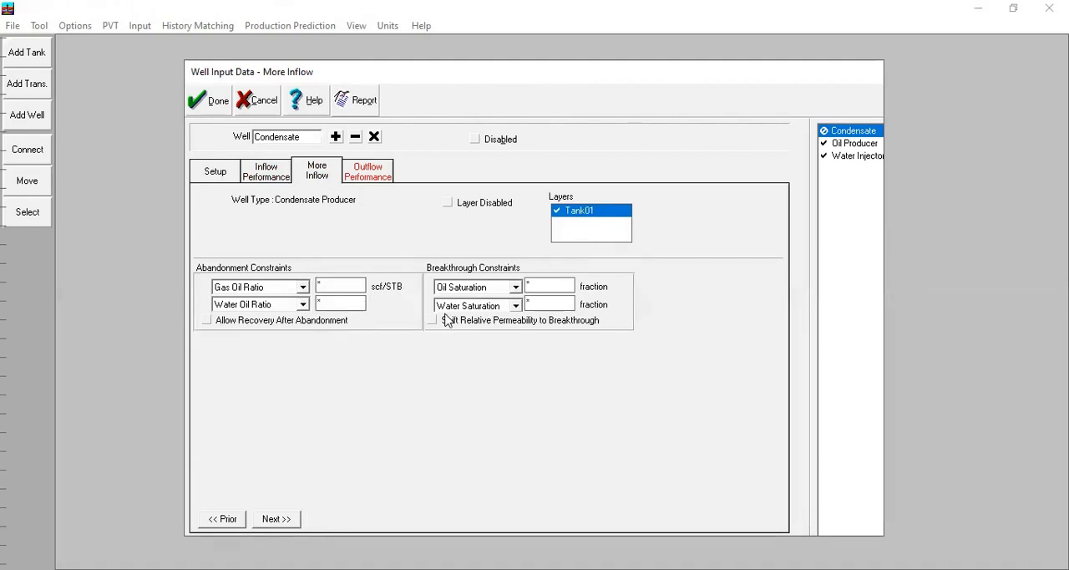
left_click(266, 174)
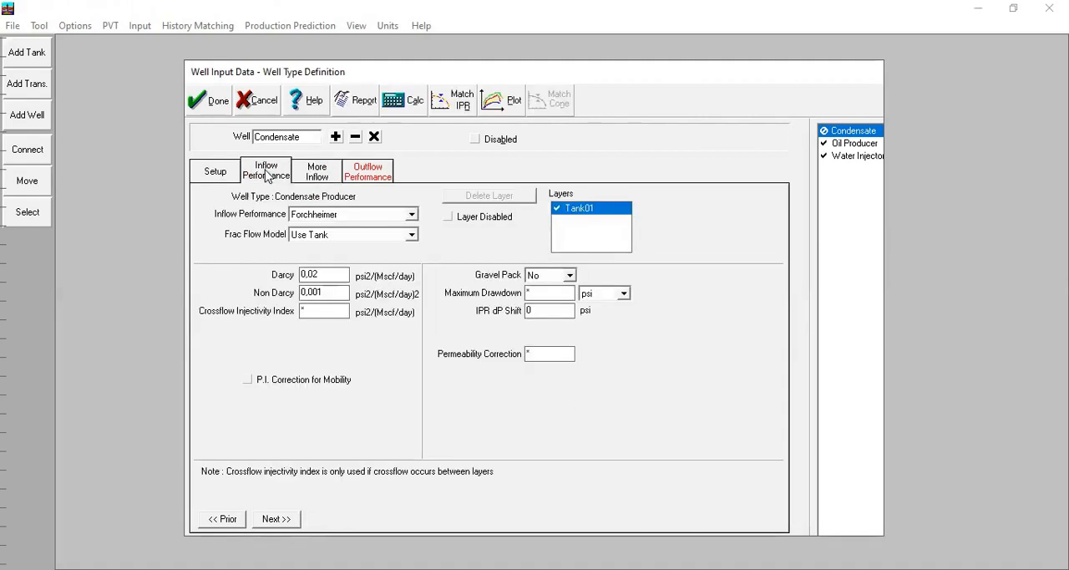
left_click(504, 104)
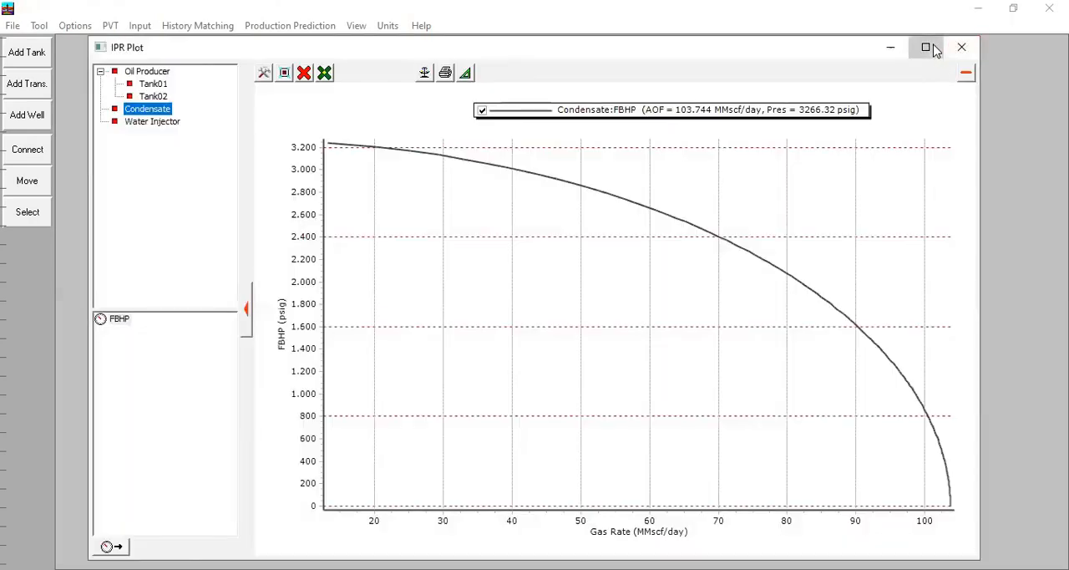
left_click(933, 50)
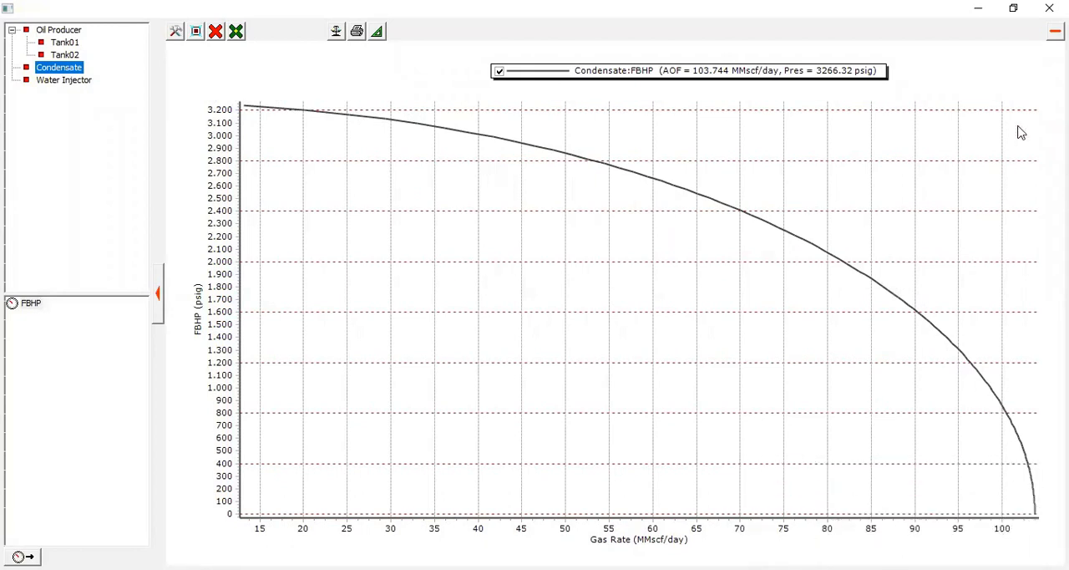
left_click(1049, 8)
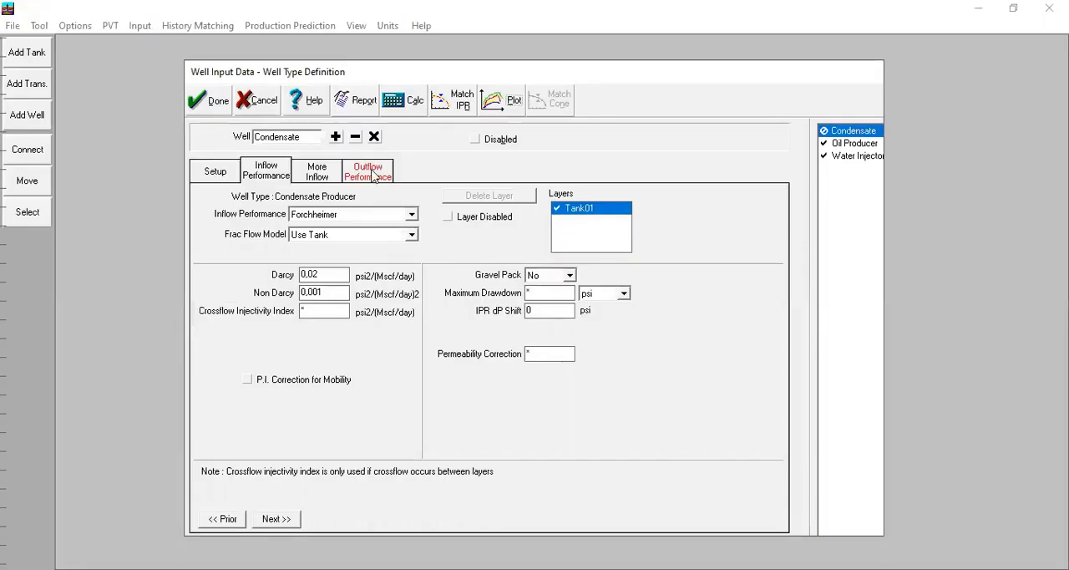
Step: Open the Condensate well's tubing performance curve table and import curves from GASWELL.MBV
left_click(371, 173)
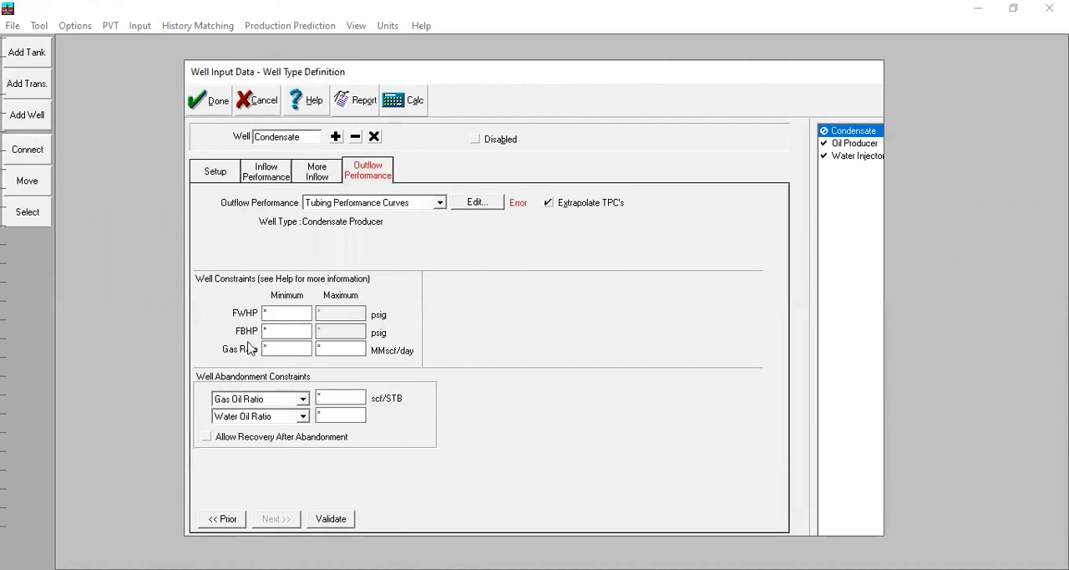
left_click(477, 206)
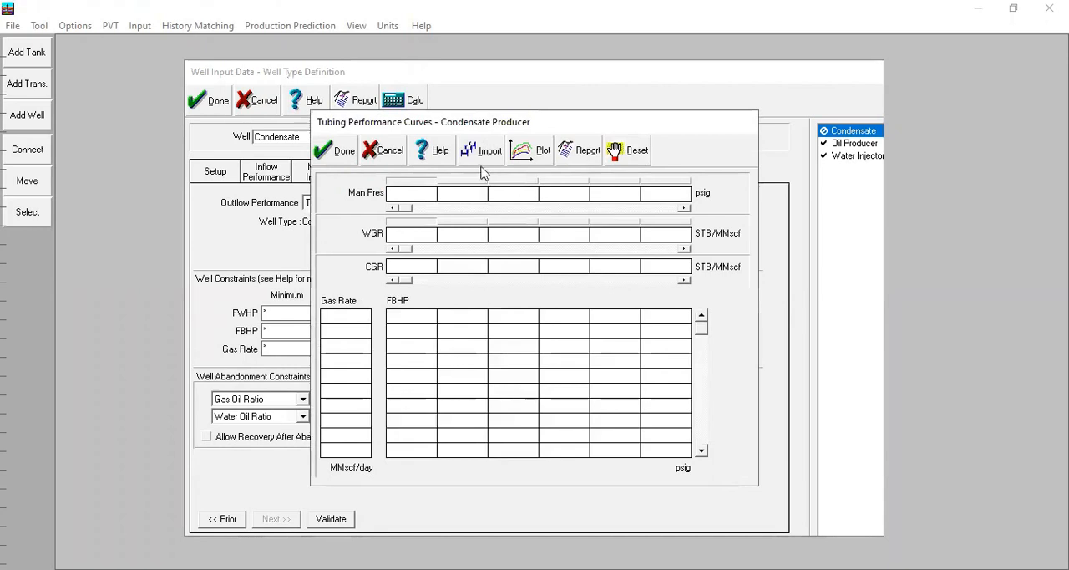
left_click(482, 159)
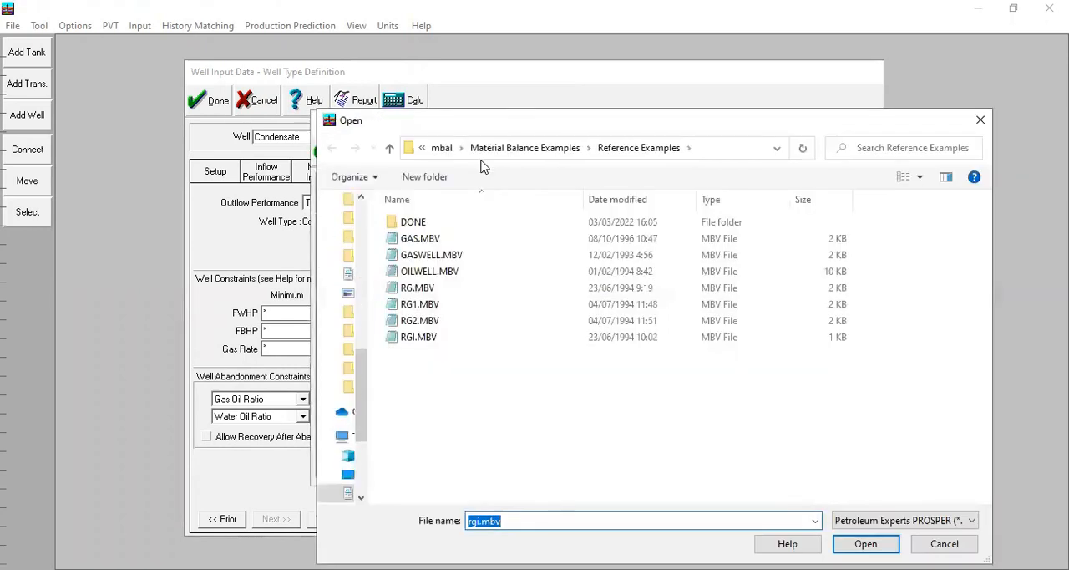
double_click(448, 252)
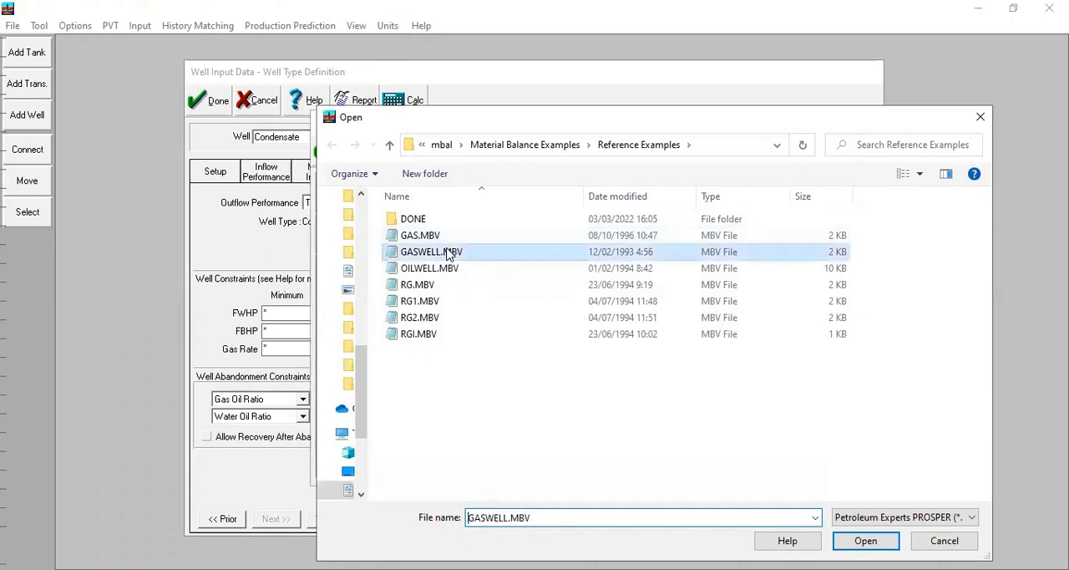
left_click(367, 208)
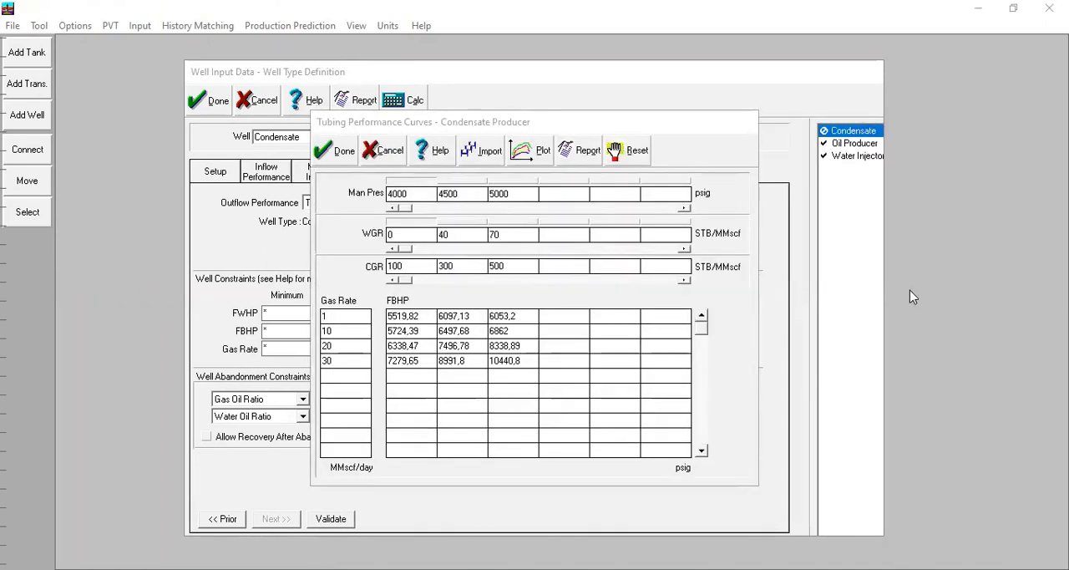
Step: Check the imported tubing curves against the IPR in a plot and import GASWELL.MBV again
left_click(531, 151)
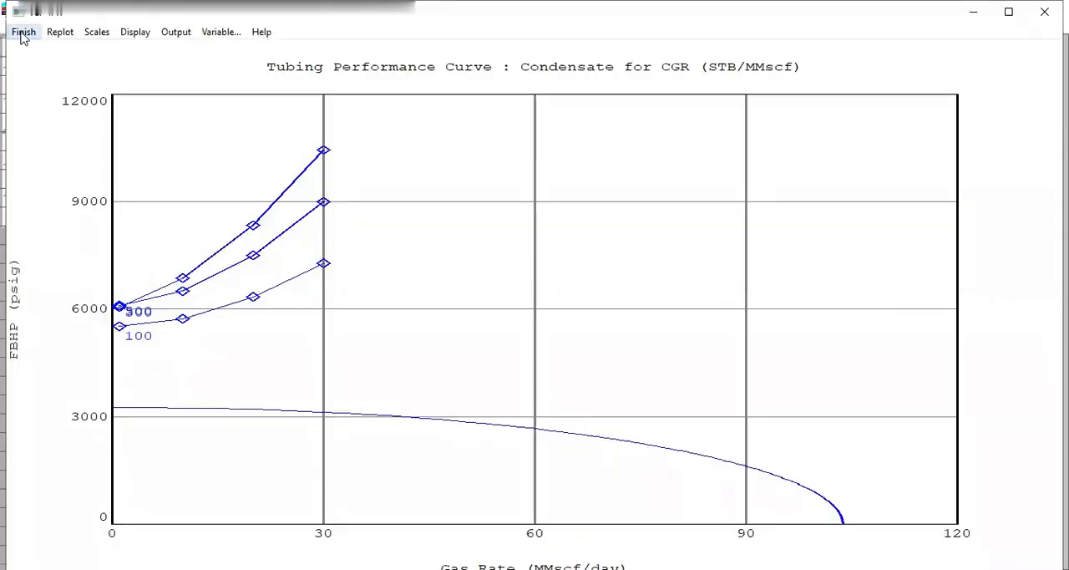
left_click(23, 32)
left_click(467, 148)
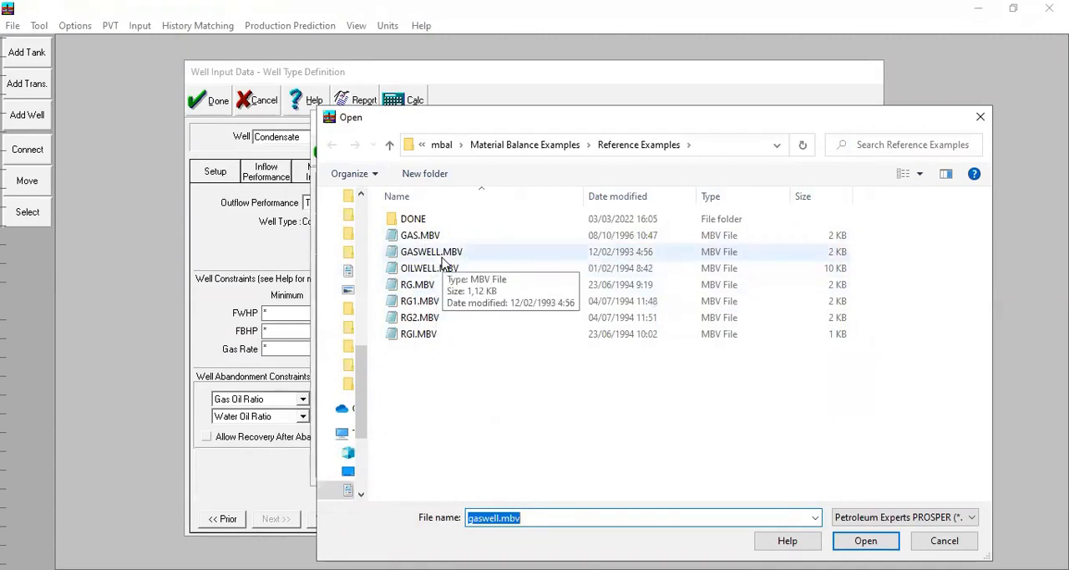
double_click(442, 256)
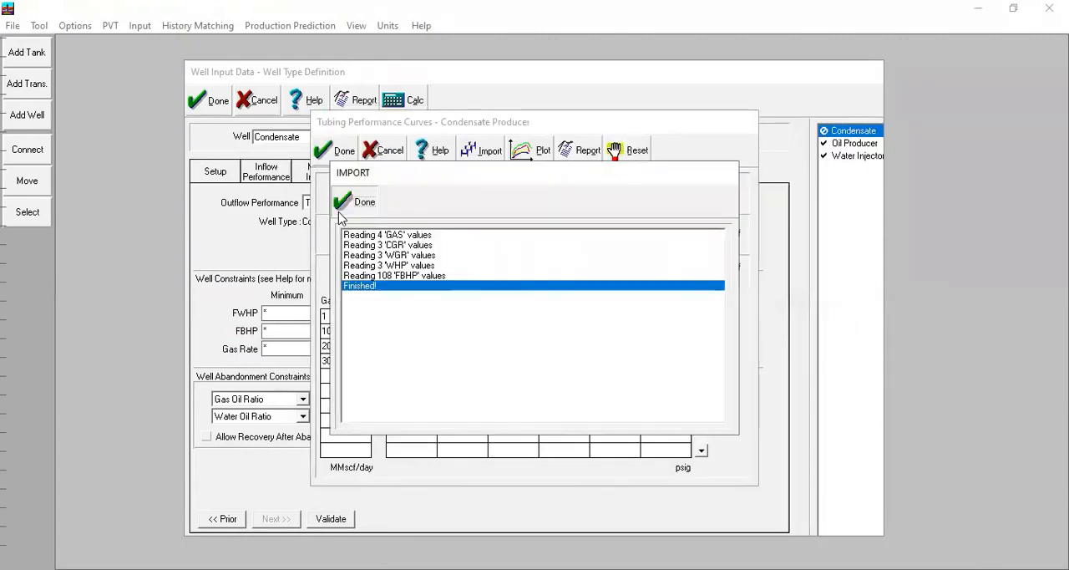
left_click(343, 219)
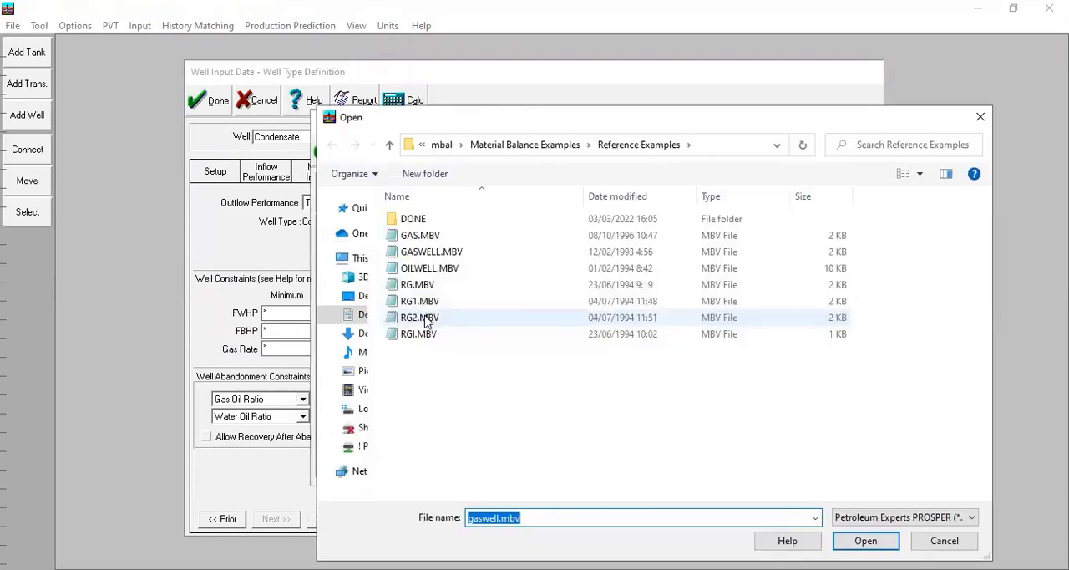
Step: Import the Condensate well's tubing performance curves from RG.MBV
double_click(418, 285)
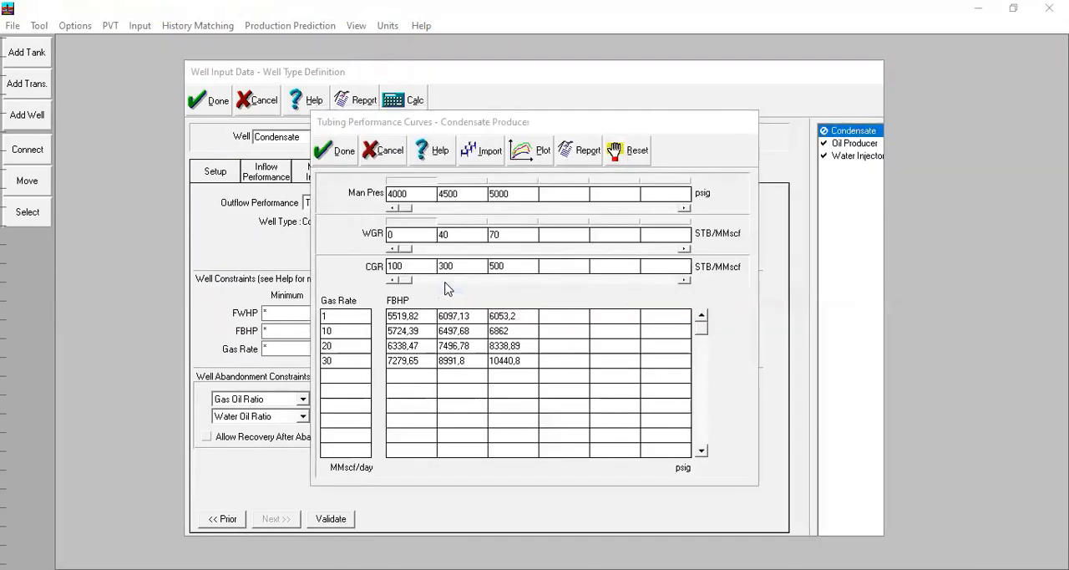
left_click(365, 209)
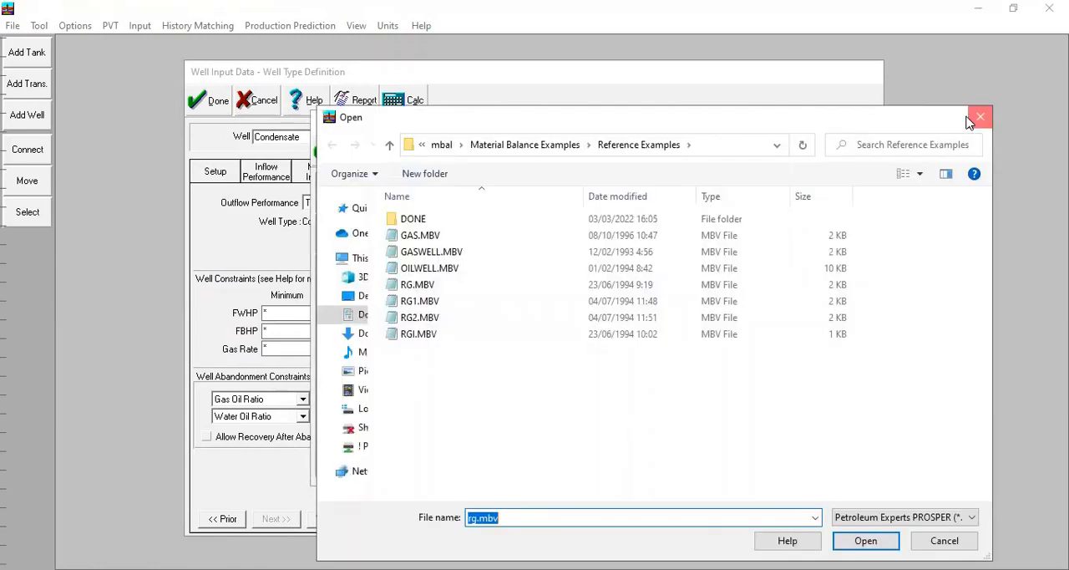
left_click(973, 120)
Step: Plot the Condensate well's tubing performance curves full screen, examine them, and accept the curve and well data
left_click(543, 163)
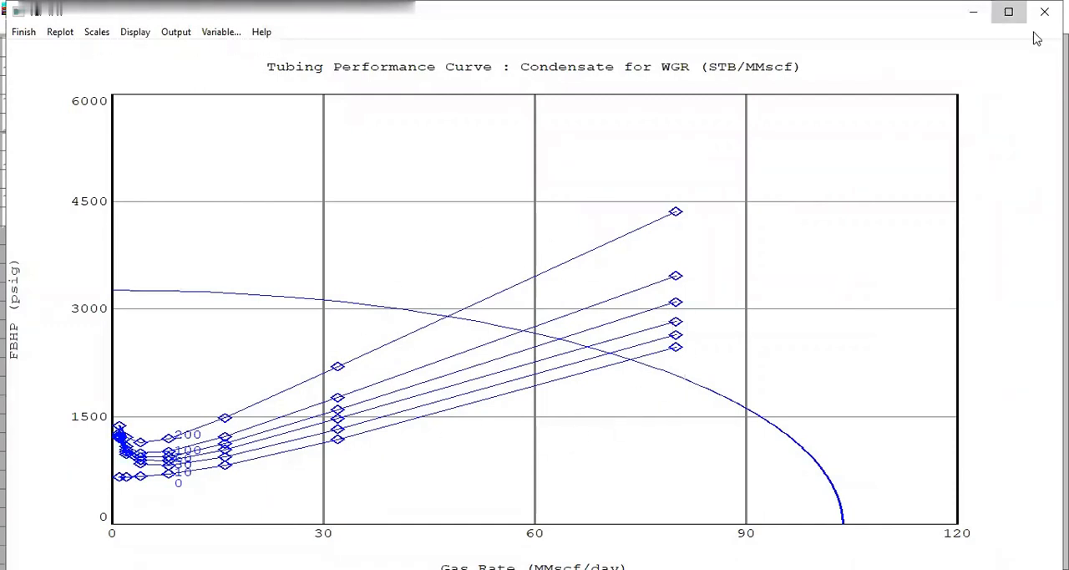
left_click(1008, 12)
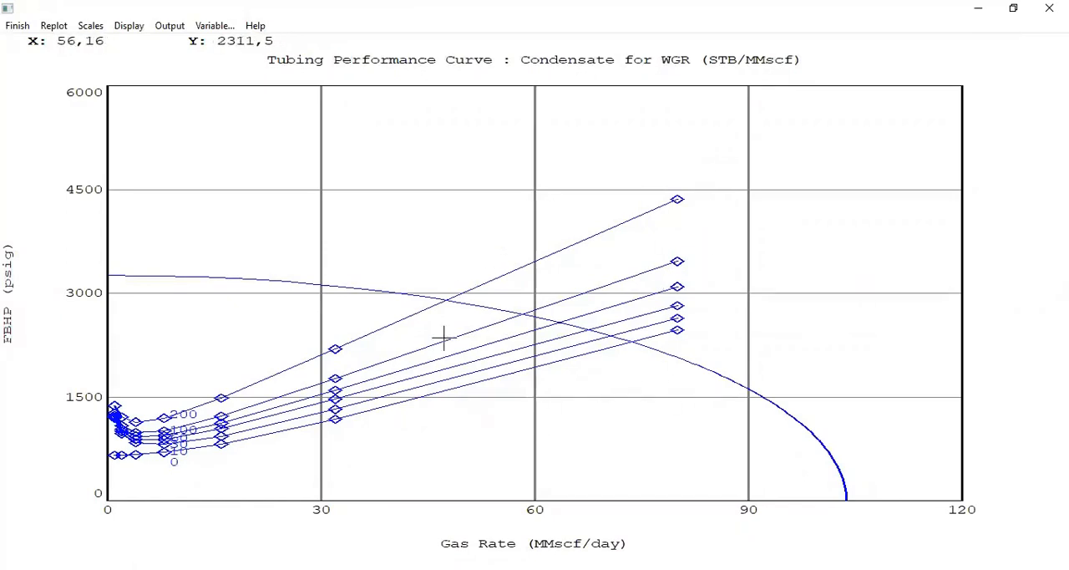
left_click(17, 26)
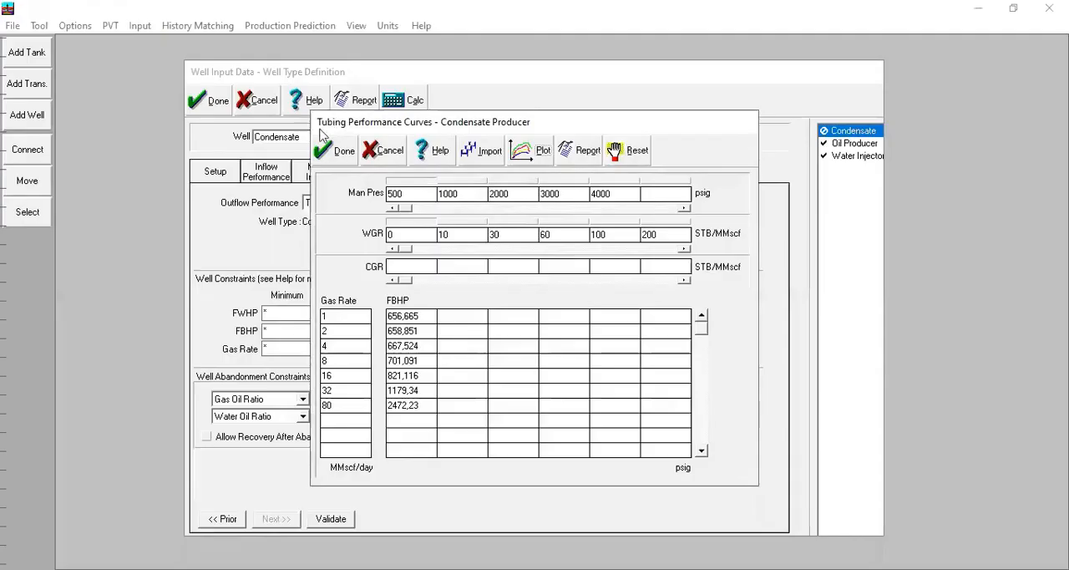
left_click(333, 150)
left_click(194, 101)
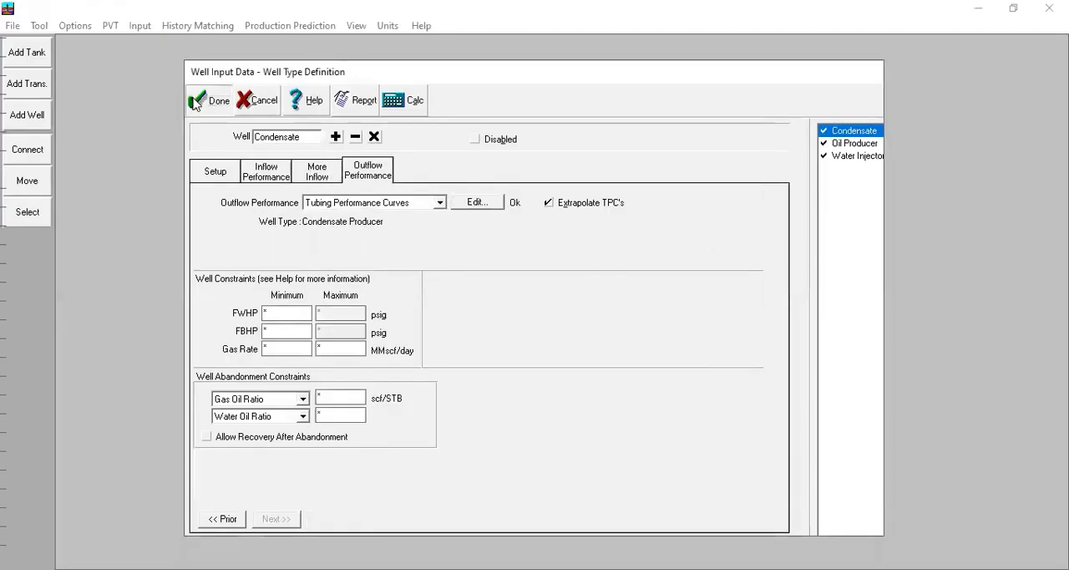